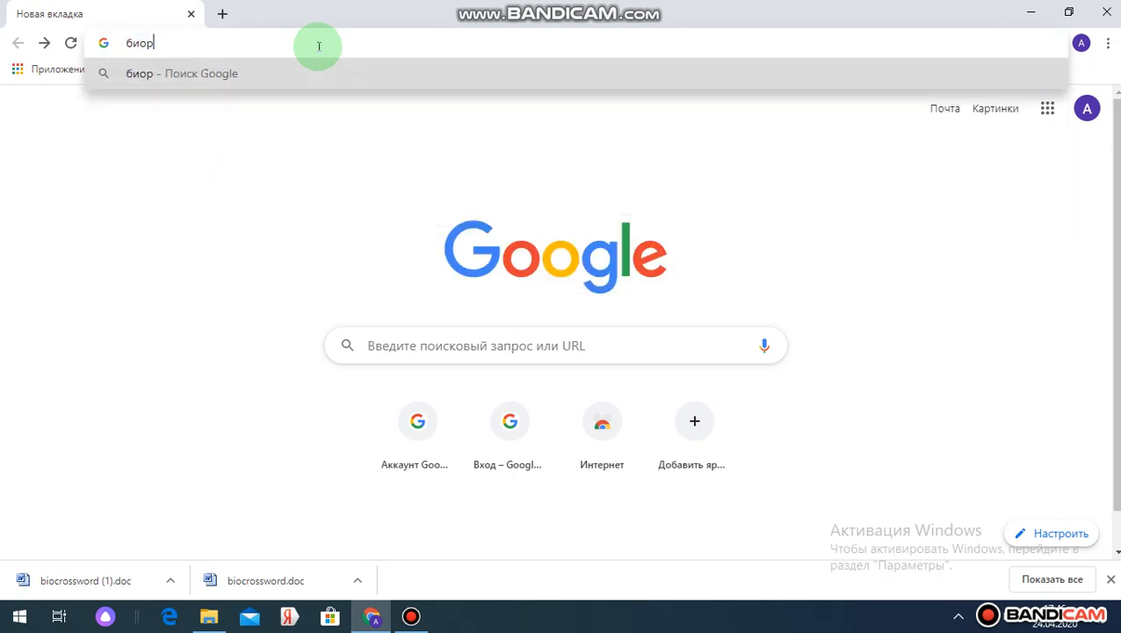
Search Google for «биоурок.ру» and open the Ребусы section of biouroki.ru.
key("BackSpace")
left_click(214, 106)
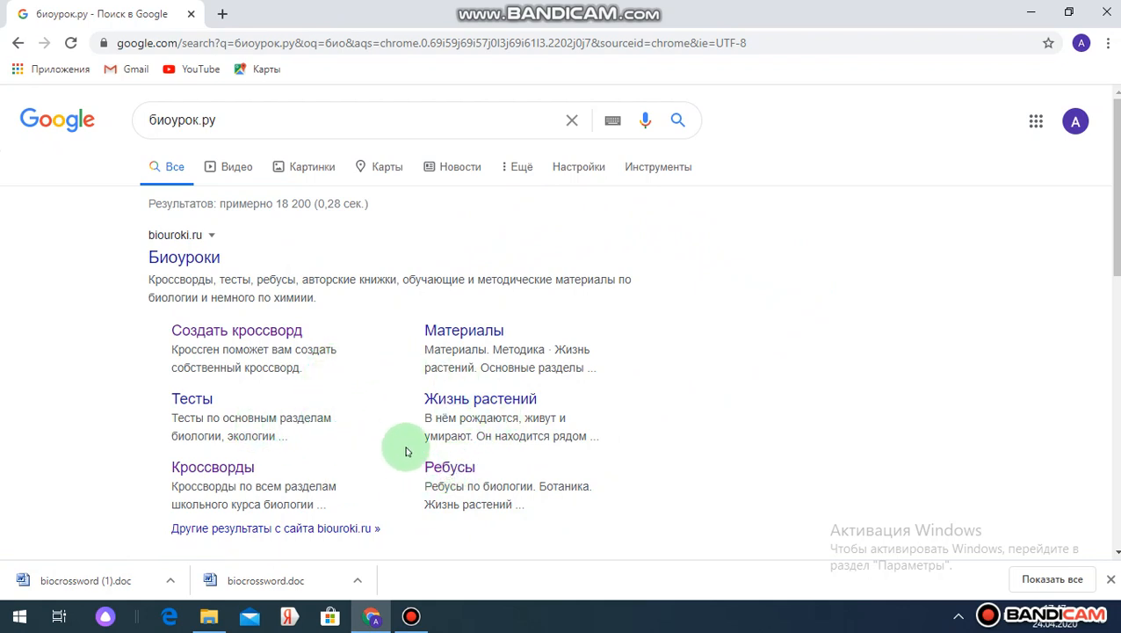
left_click(447, 469)
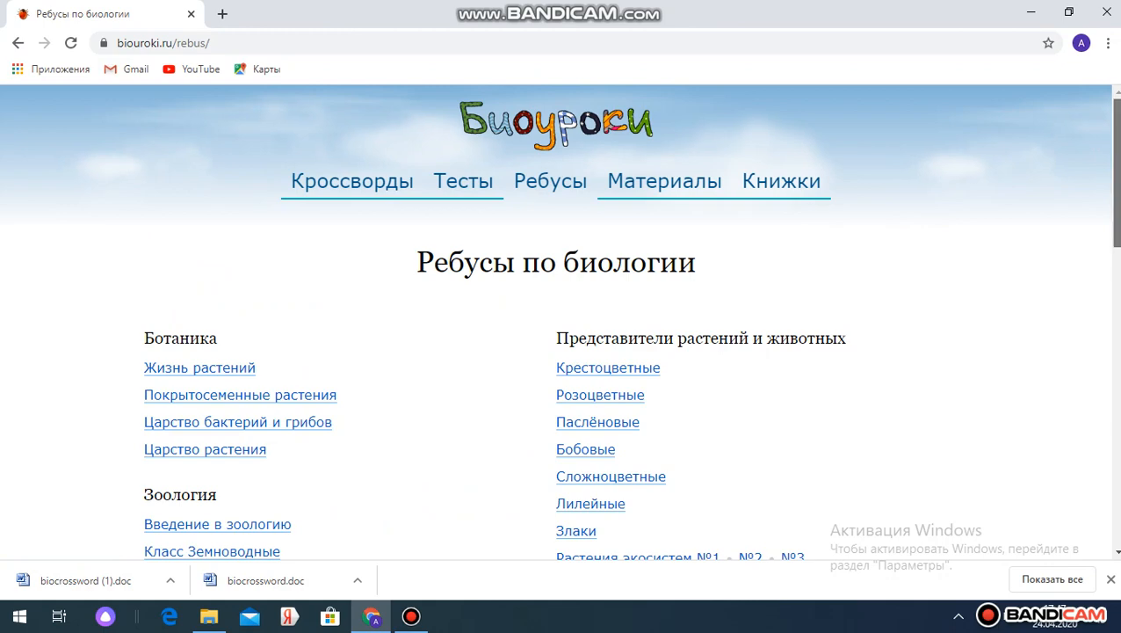
Find the «Окружающий мир» group in the rebus list and open its «Явление природы» set.
scroll(1114, 264, "down", 5)
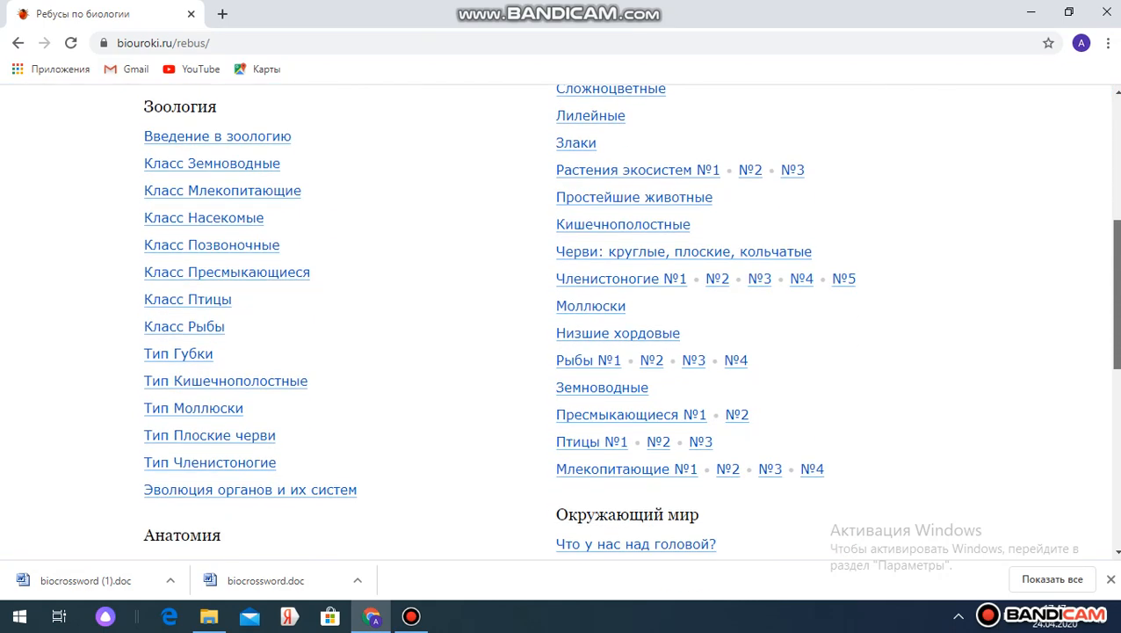
scroll(1115, 263, "down", 3)
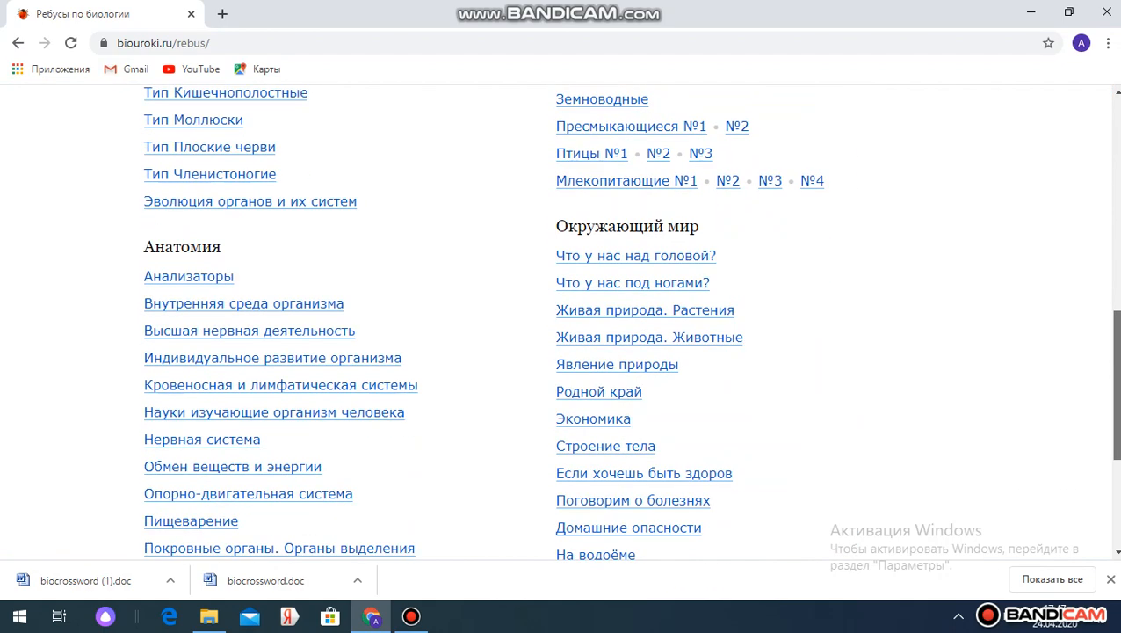
scroll(1114, 264, "down", 2)
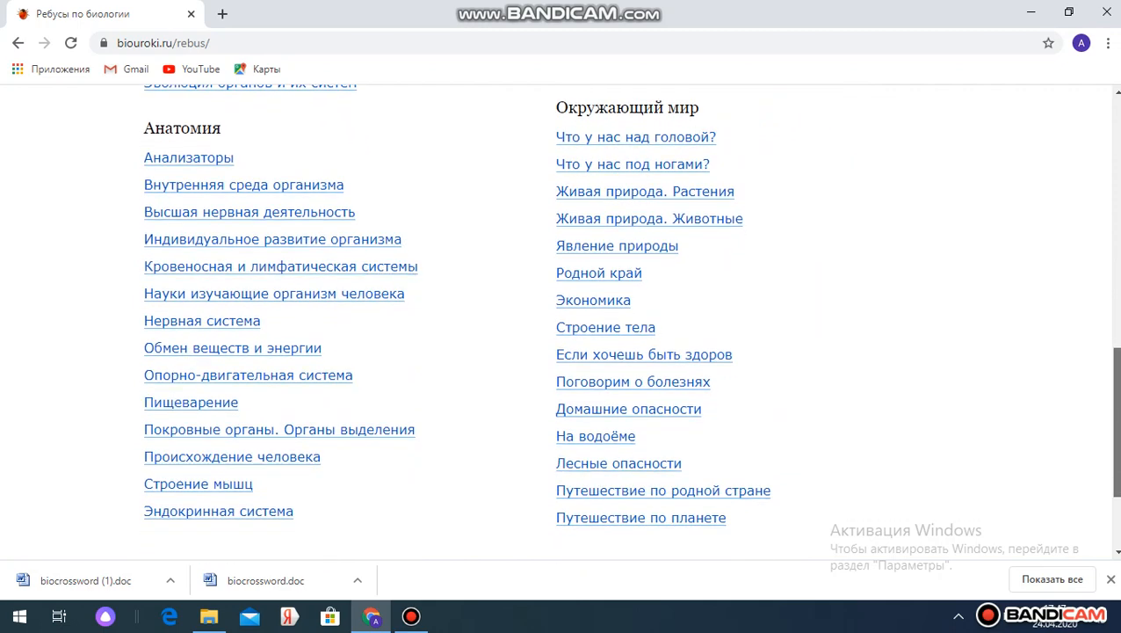
scroll(998, 279, "up", 1)
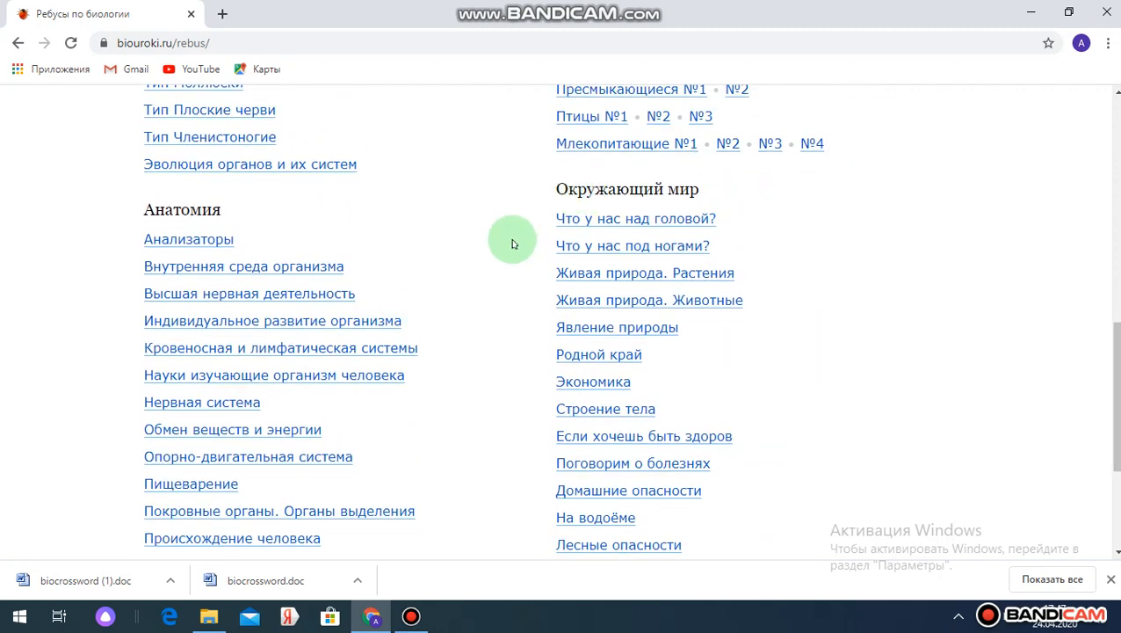
left_click(588, 331)
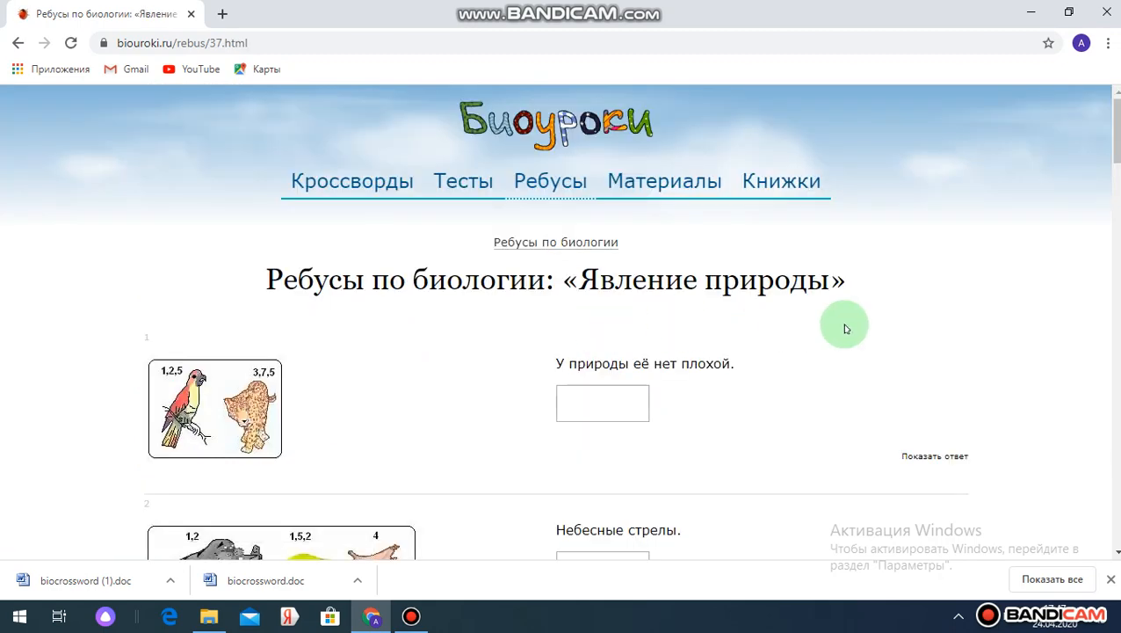
Answer rebus 2 («Небесные стрелы») with МОЛНИЯ and rebus 3 («+36,6º C») with ТЕМПЕРАТУРА.
left_click_drag(1118, 142, 1117, 171)
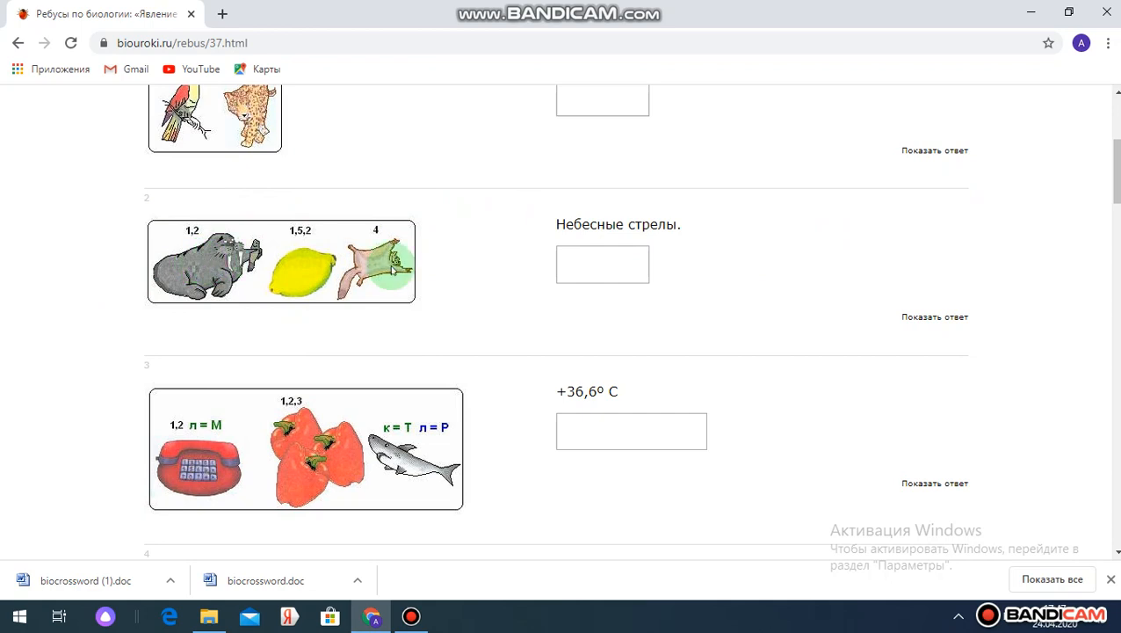
left_click(575, 261)
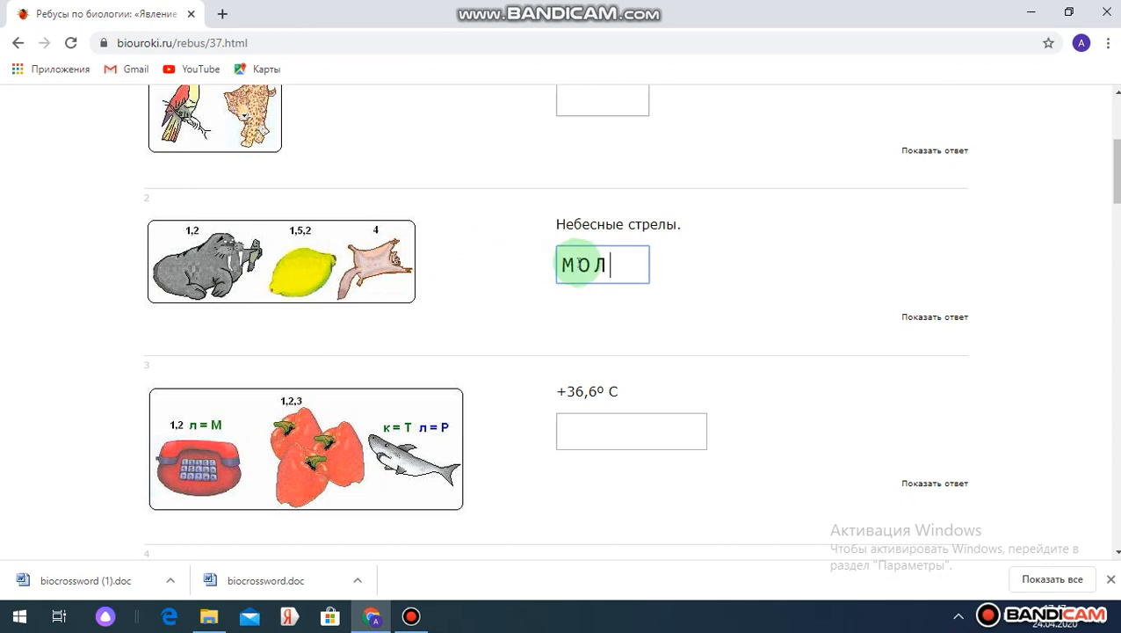
type("МОЛНИЯ")
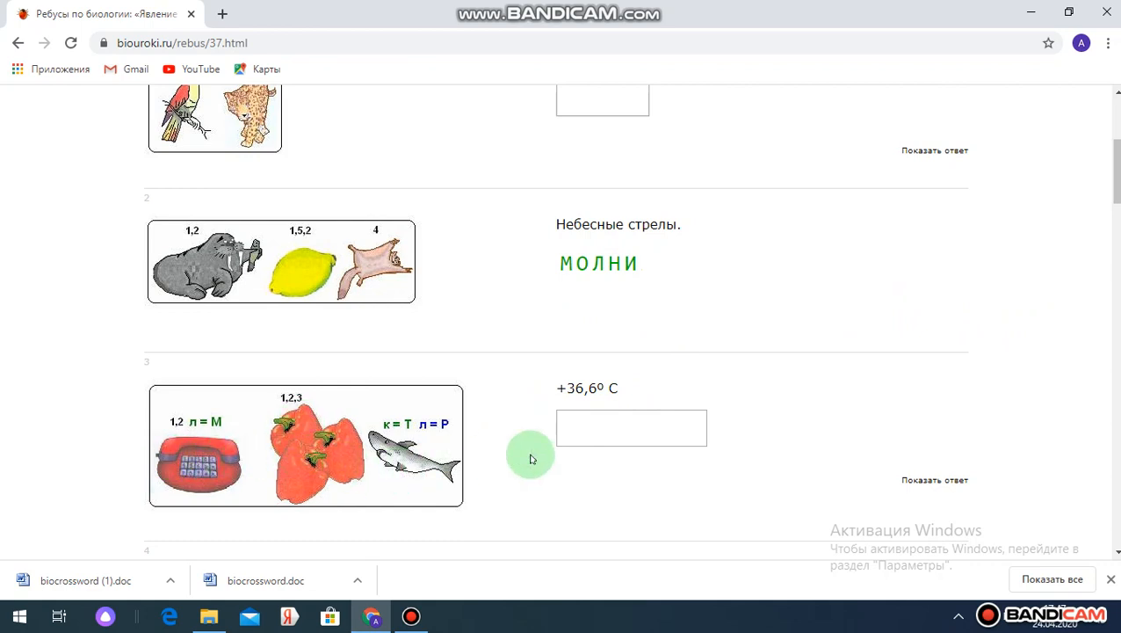
left_click(582, 426)
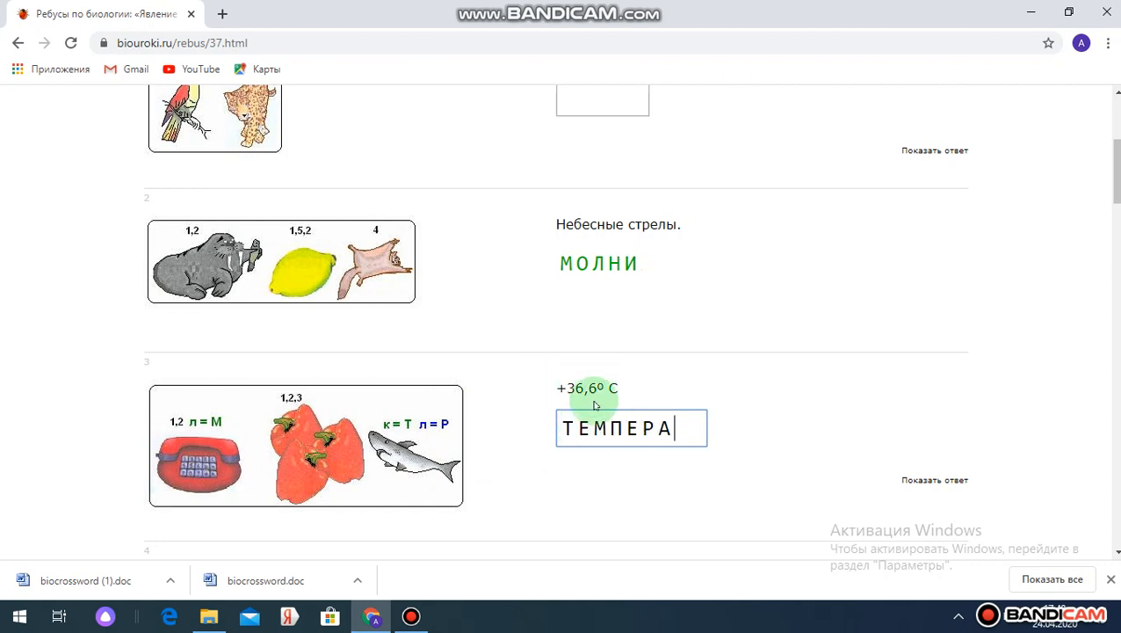
type("ПЕРАТУР")
Enter СНЕГ for rebus 5 («А дожди идут, идут») and reveal its correct answer.
scroll(594, 404, "down", 5)
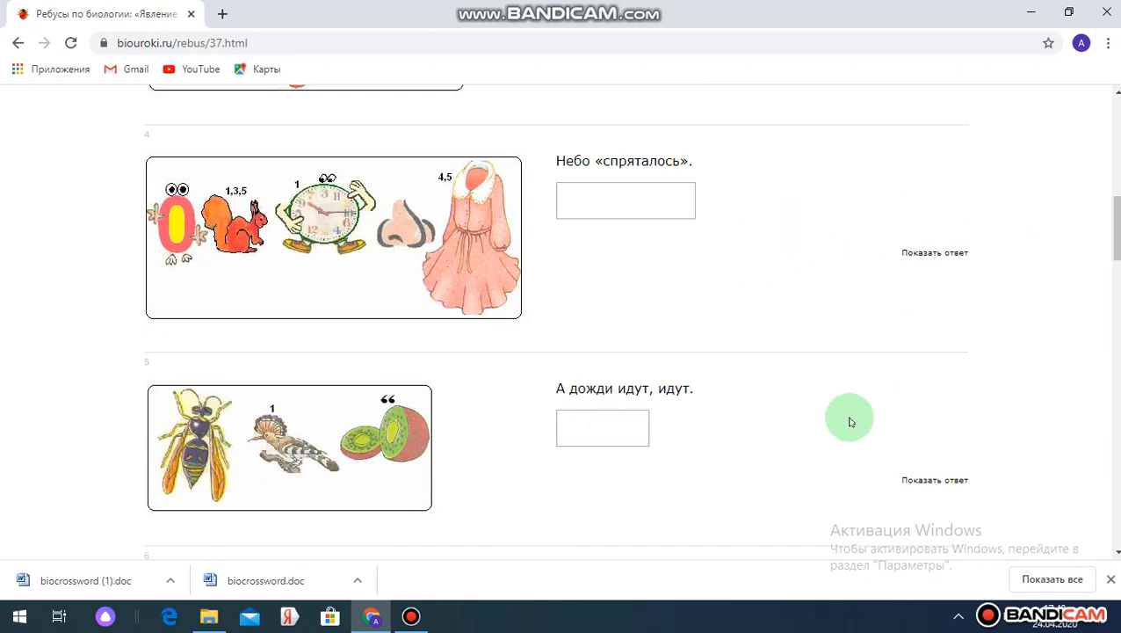
left_click(595, 427)
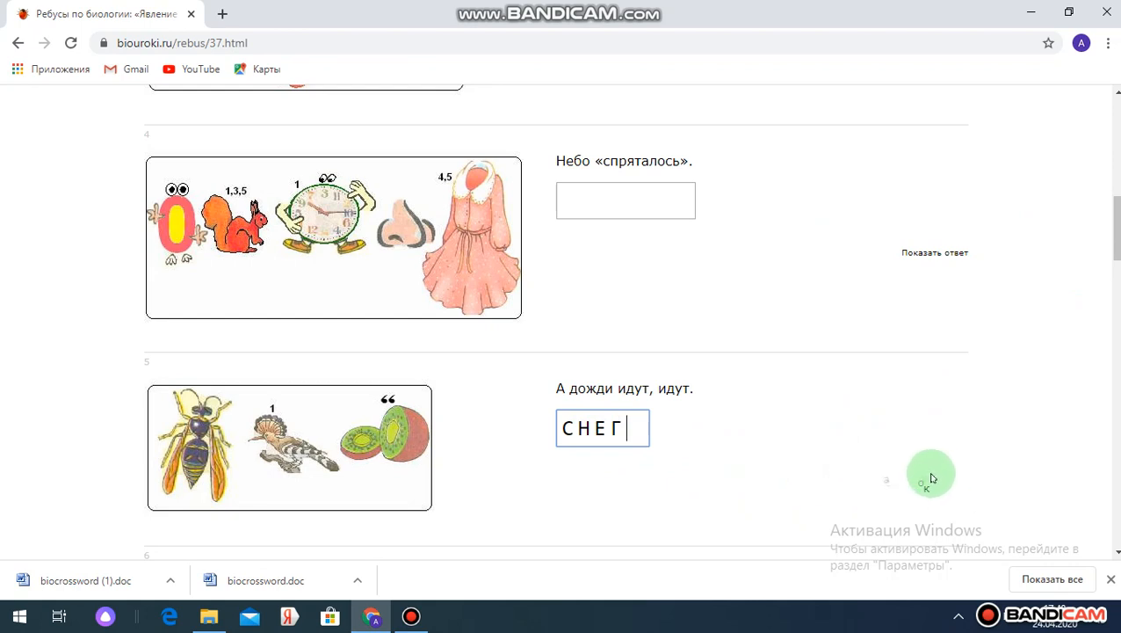
left_click(934, 480)
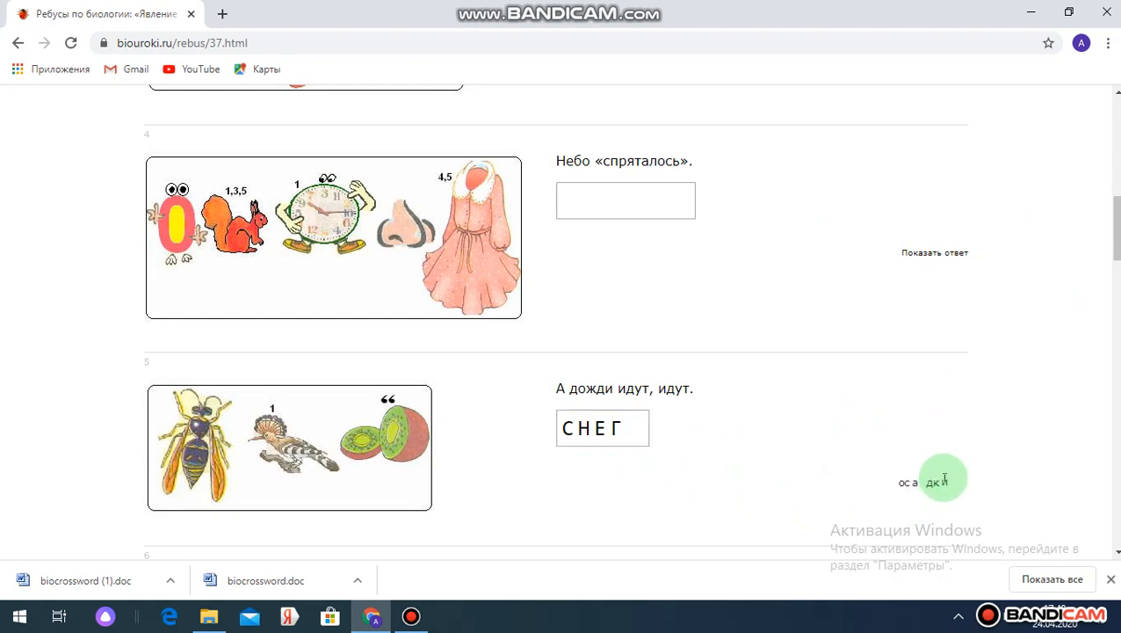
Look through the following rebuses of the set and open the site's Тесты section.
left_click_drag(1110, 240, 1111, 305)
mouse_move(924, 353)
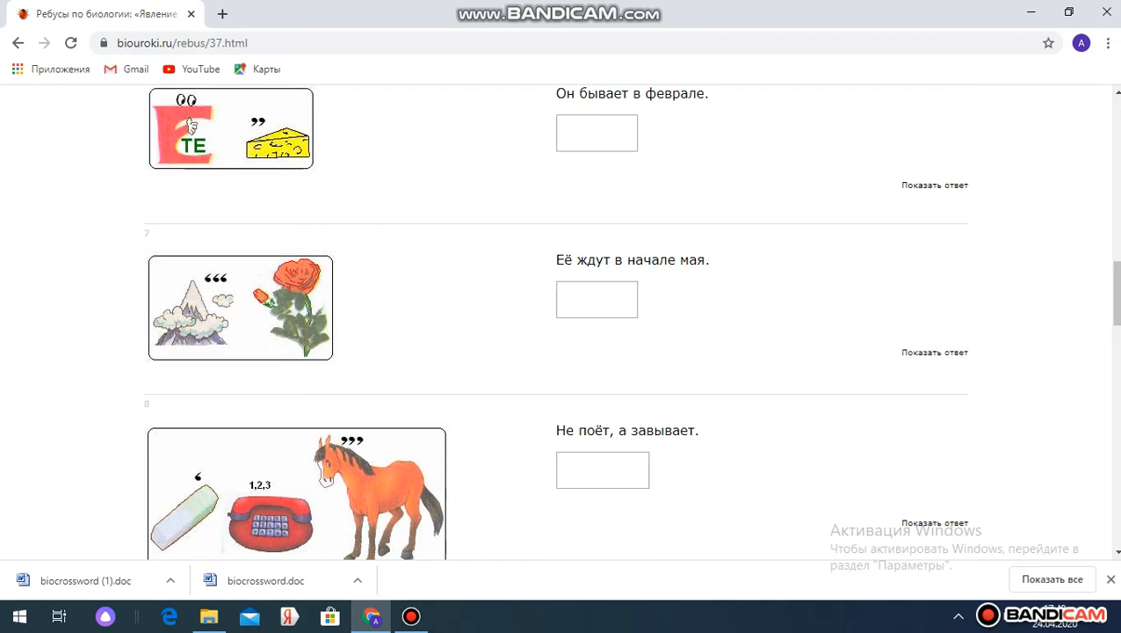
left_click_drag(1116, 304, 1116, 130)
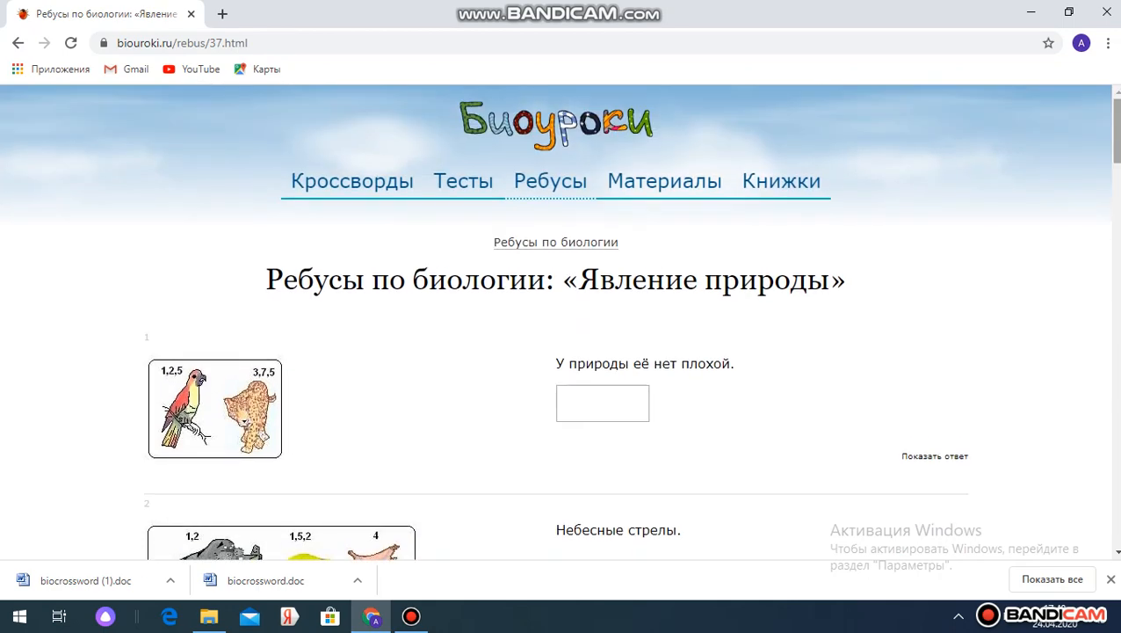
left_click(458, 190)
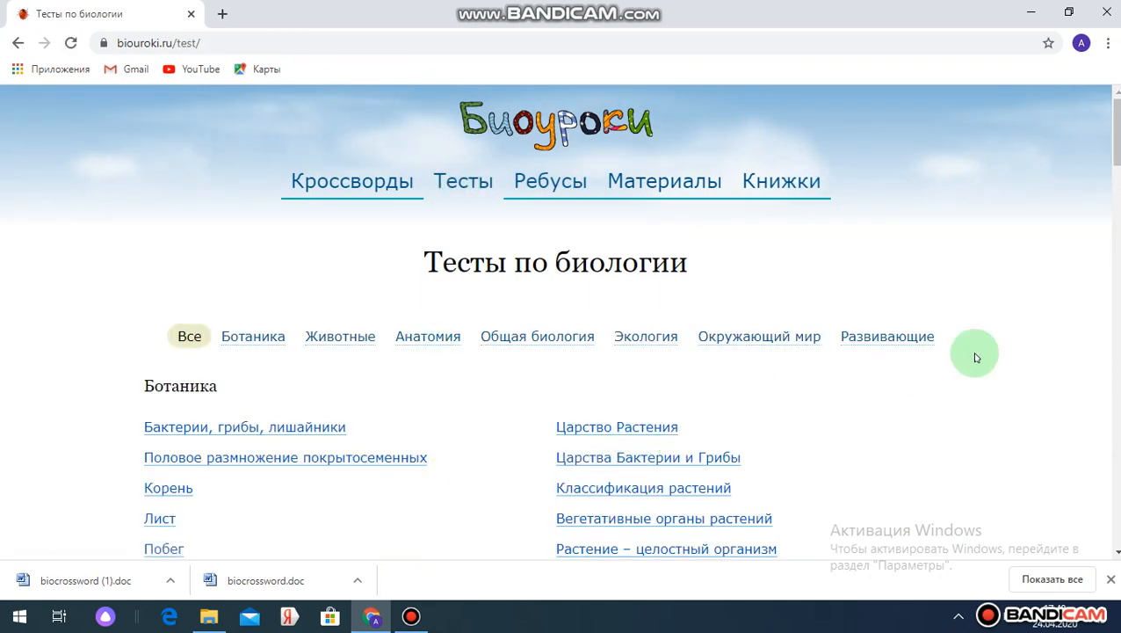
mouse_move(1116, 149)
left_mouse_down()
mouse_move(1117, 333)
mouse_move(1116, 148)
left_mouse_up()
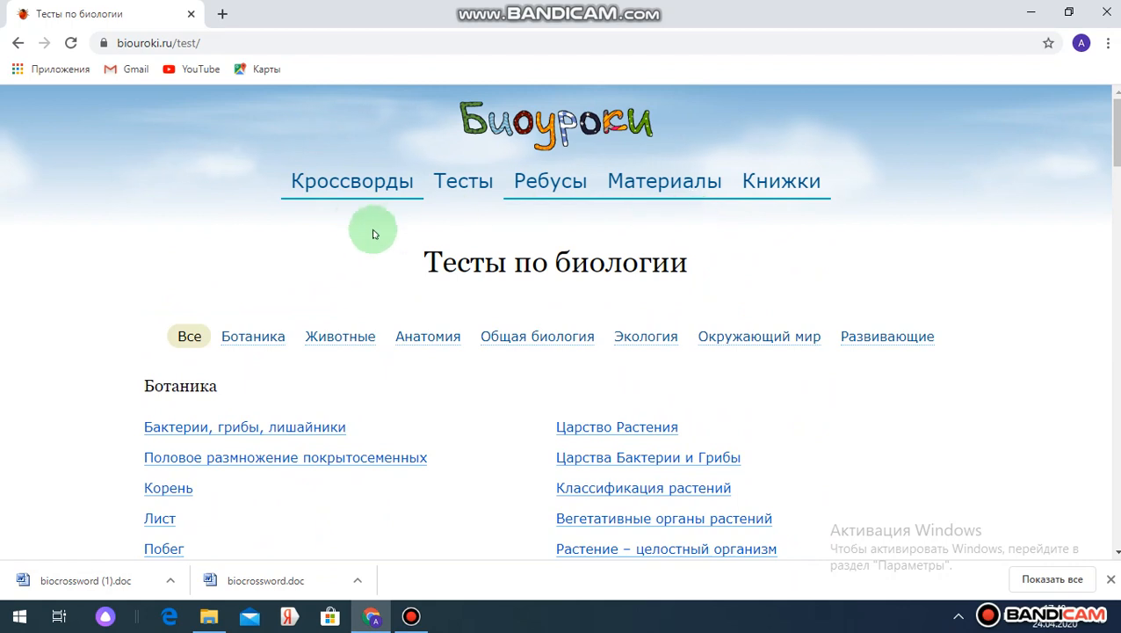
Go to the Кроссворды section and open the «Создать кроссворд» generator.
left_click(363, 189)
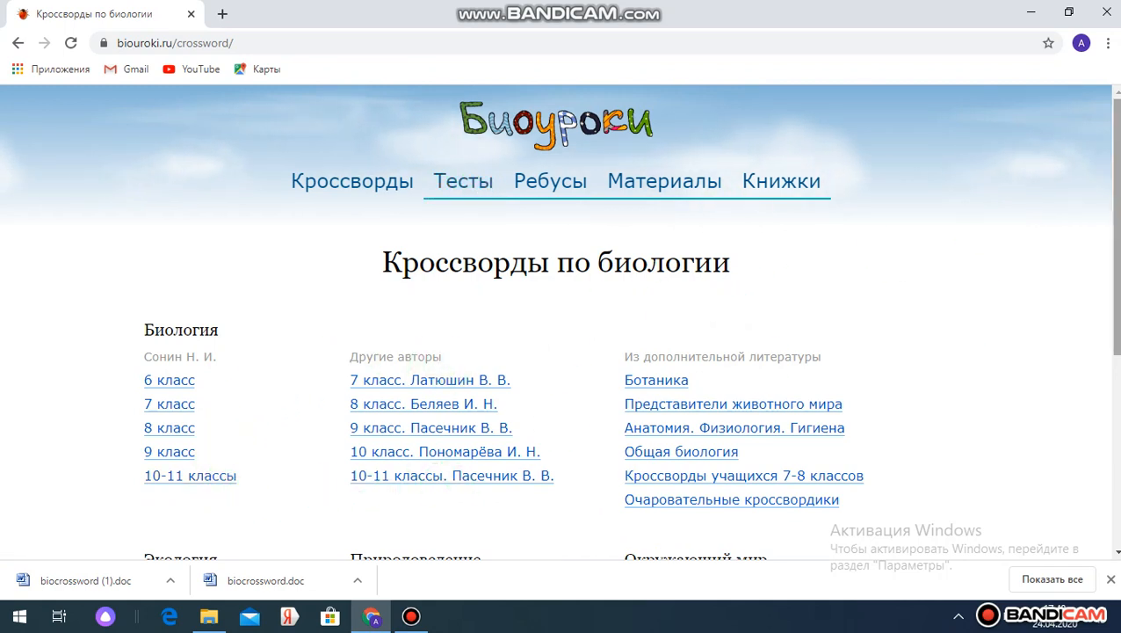
left_click_drag(1117, 274, 1117, 449)
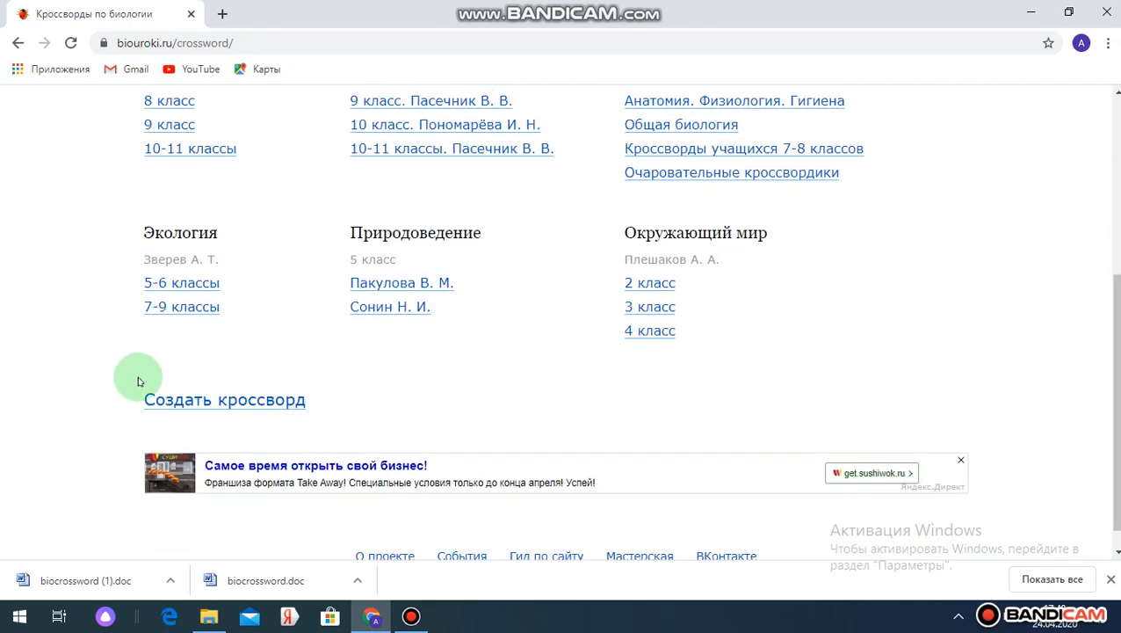
left_click(264, 400)
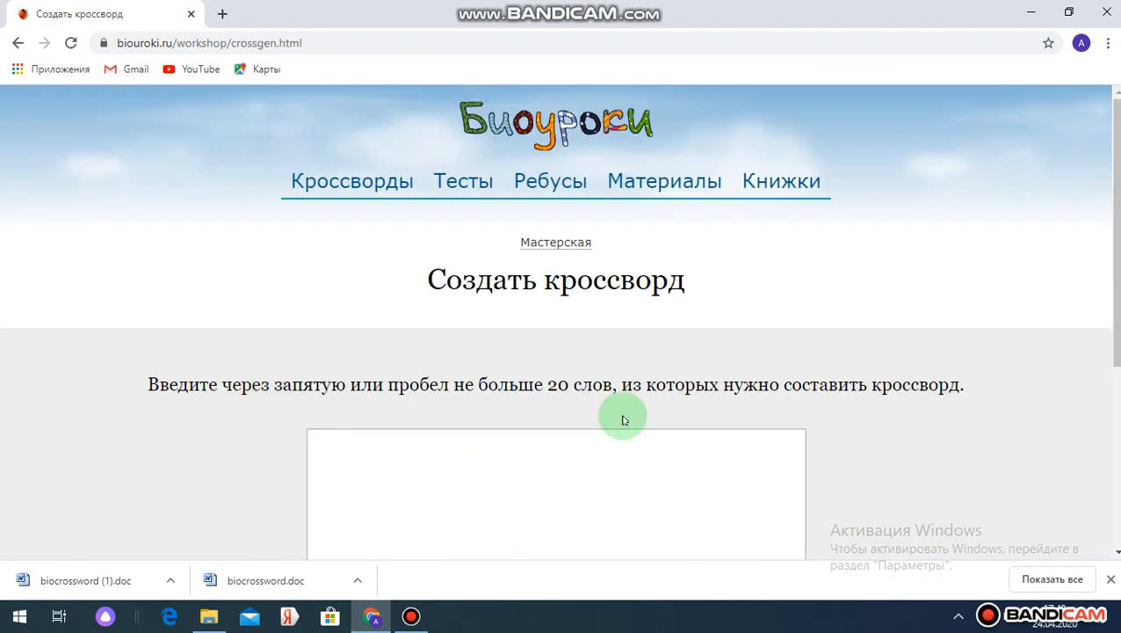
scroll(1116, 263, "down", 2)
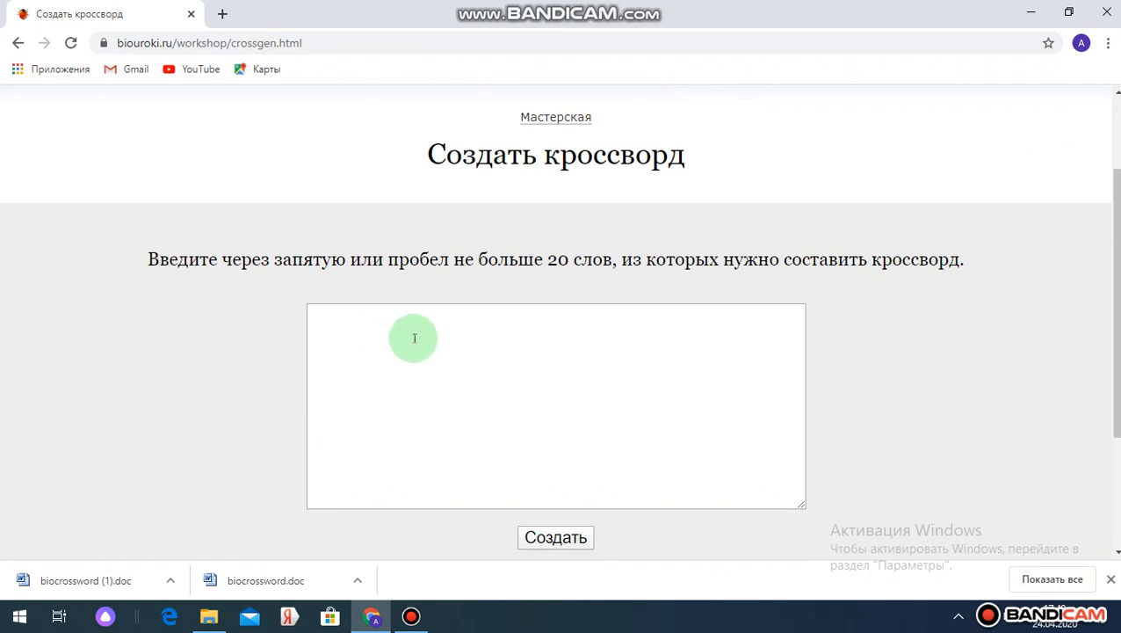
Generate crosswords from the words натуралдык, бүтүн, терс, оң, теңдеме, барабар, чоң, кичине, ноль, математика, арифметика, кошуу, тийинди.
left_click(342, 320)
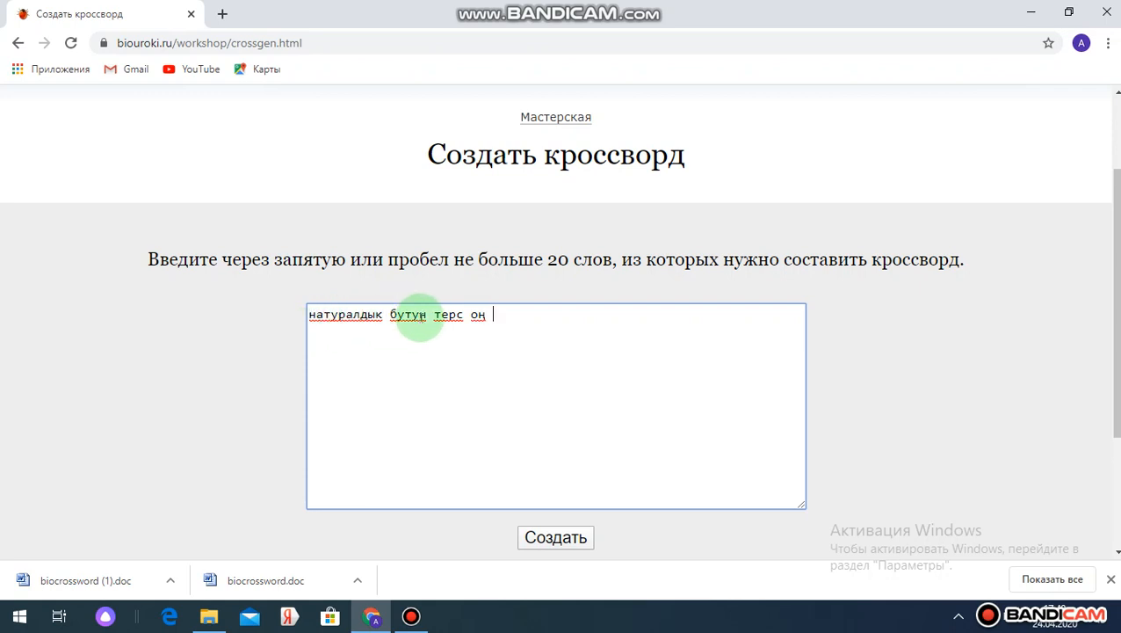
left_click(420, 315)
key("BackSpace")
key("BackSpace")
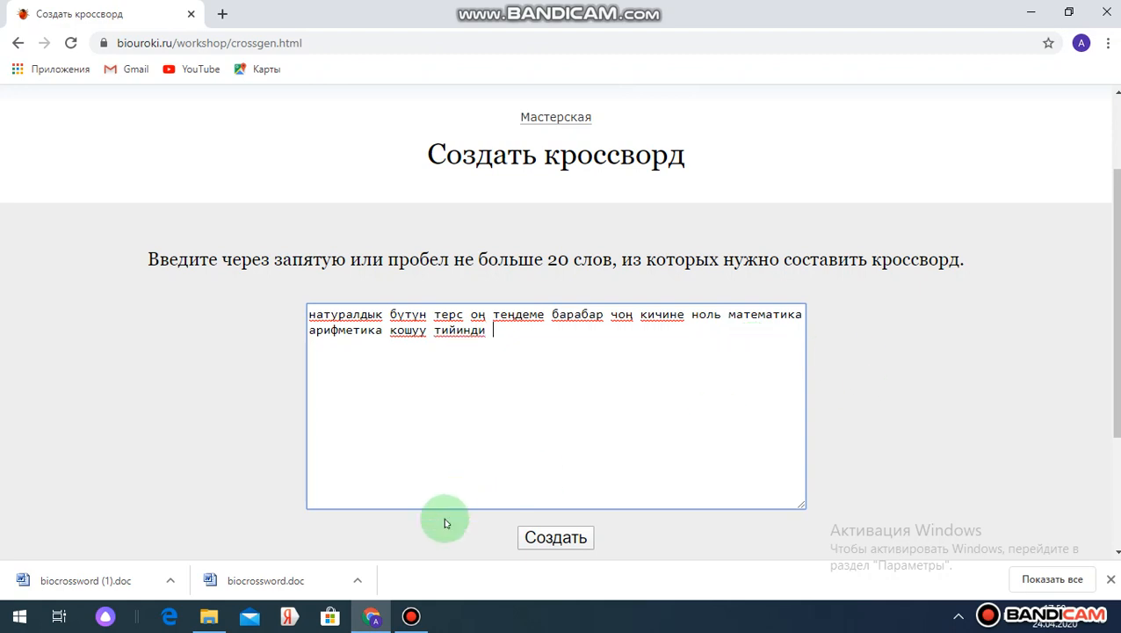
left_click(548, 375)
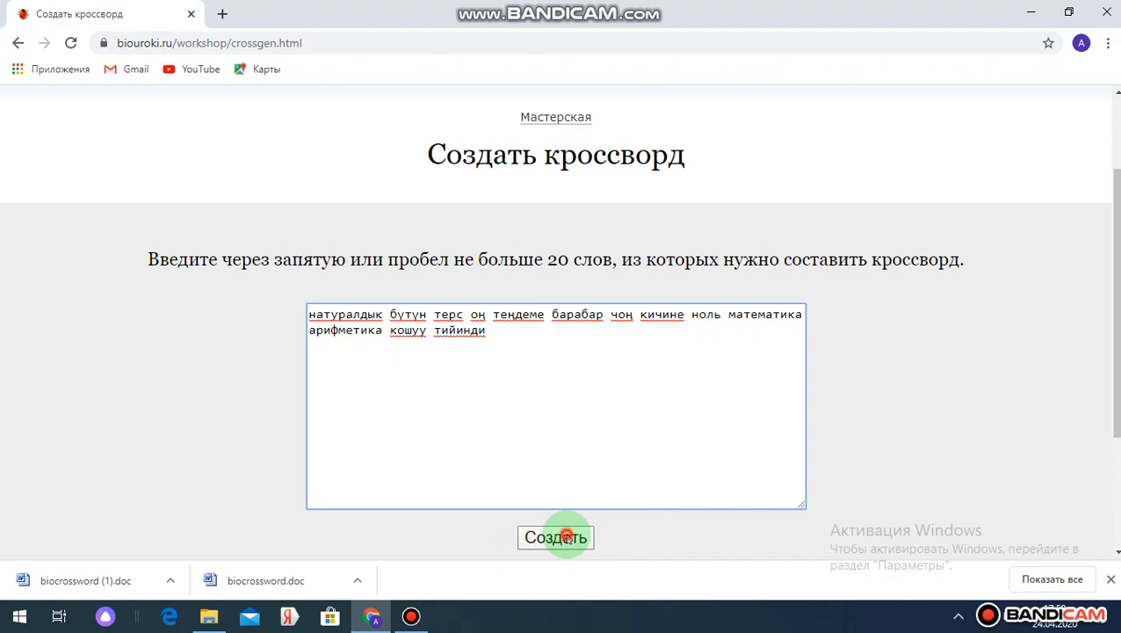
left_click(566, 536)
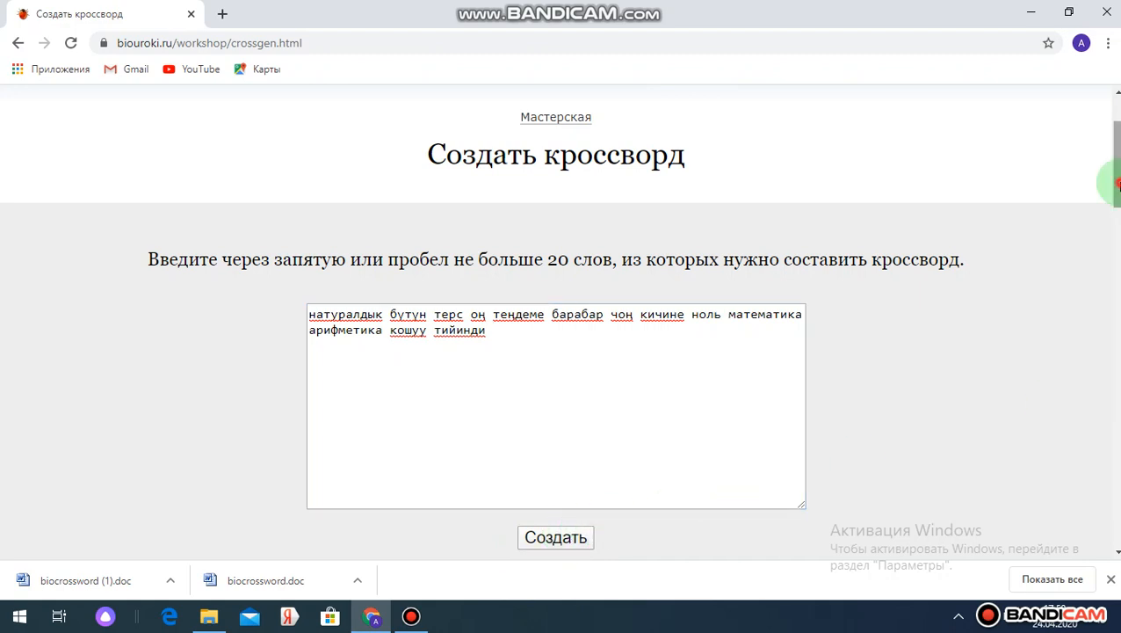
Compare the generated crossword layouts and download the one with арифметика as word 1 across as a table.
left_click_drag(1116, 182, 1116, 270)
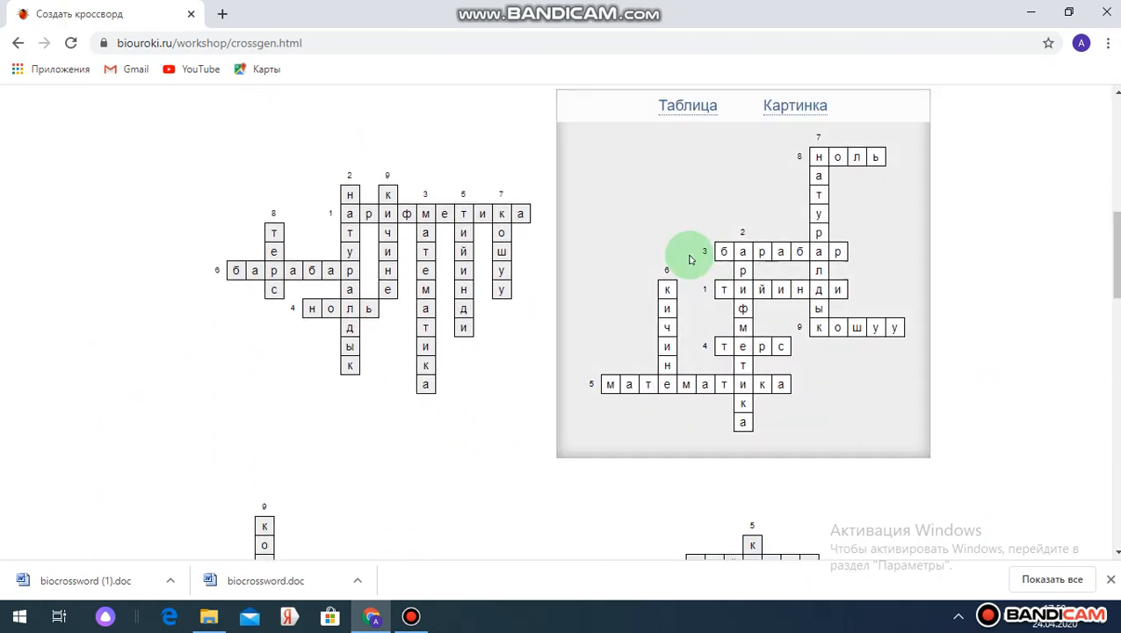
mouse_move(523, 261)
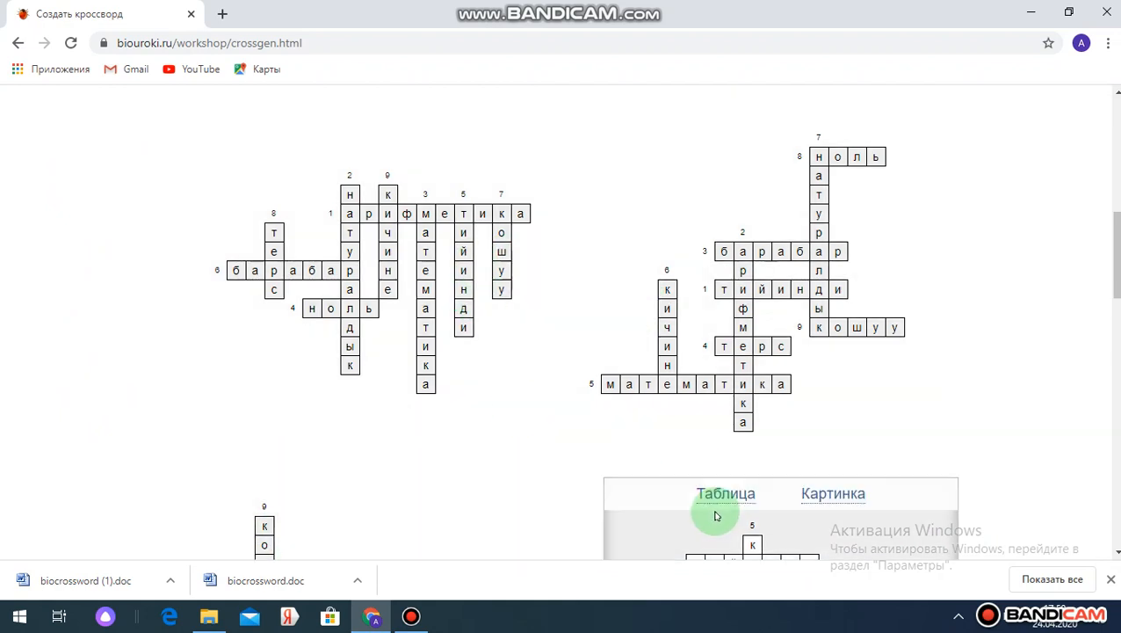
mouse_move(443, 266)
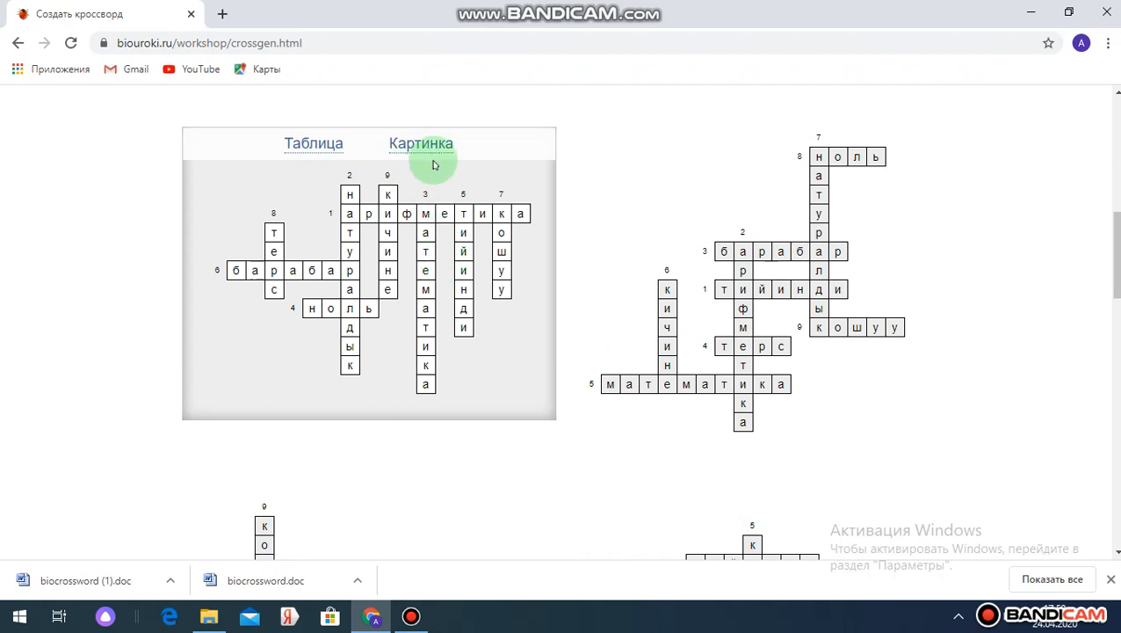
left_click(312, 145)
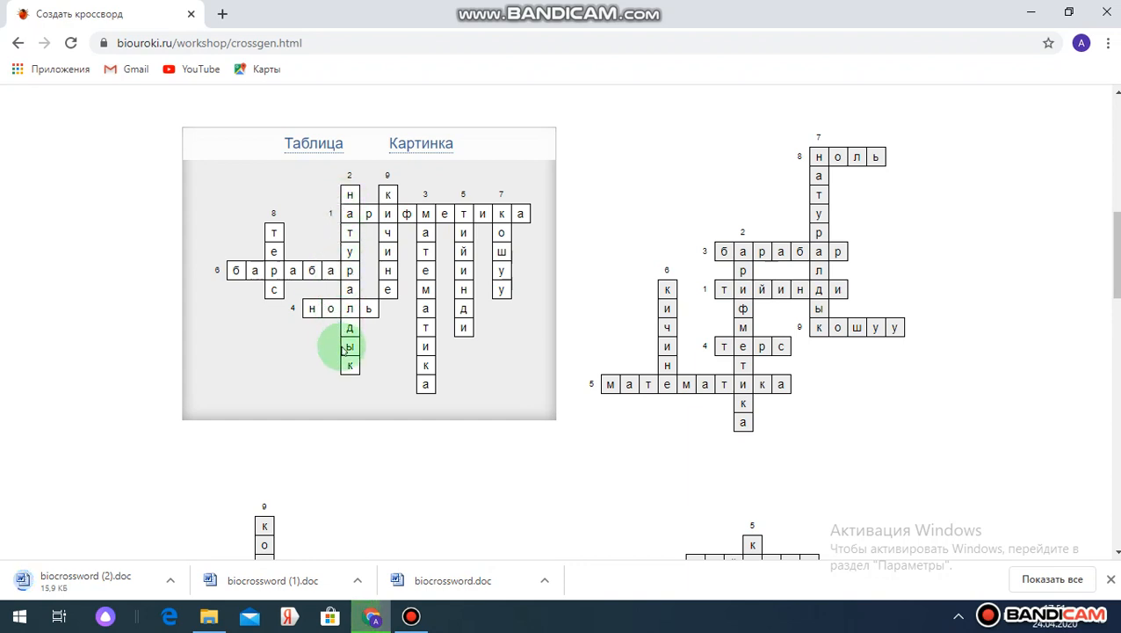
mouse_move(244, 501)
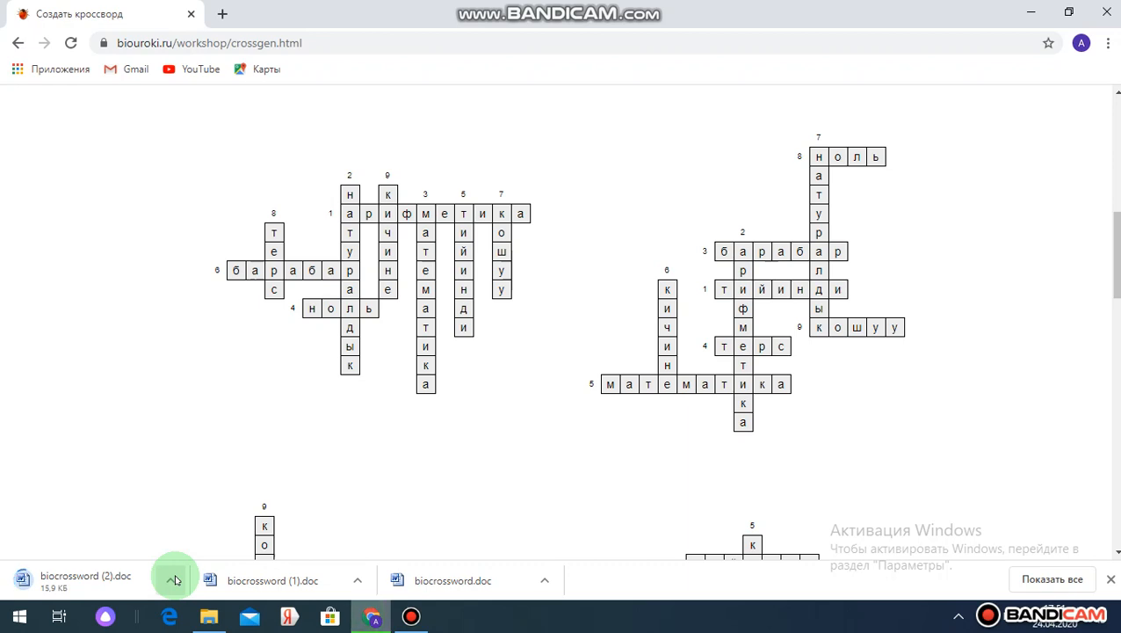
Open the downloaded biocrossword (2).doc in Word and enable editing of the document.
left_click(410, 616)
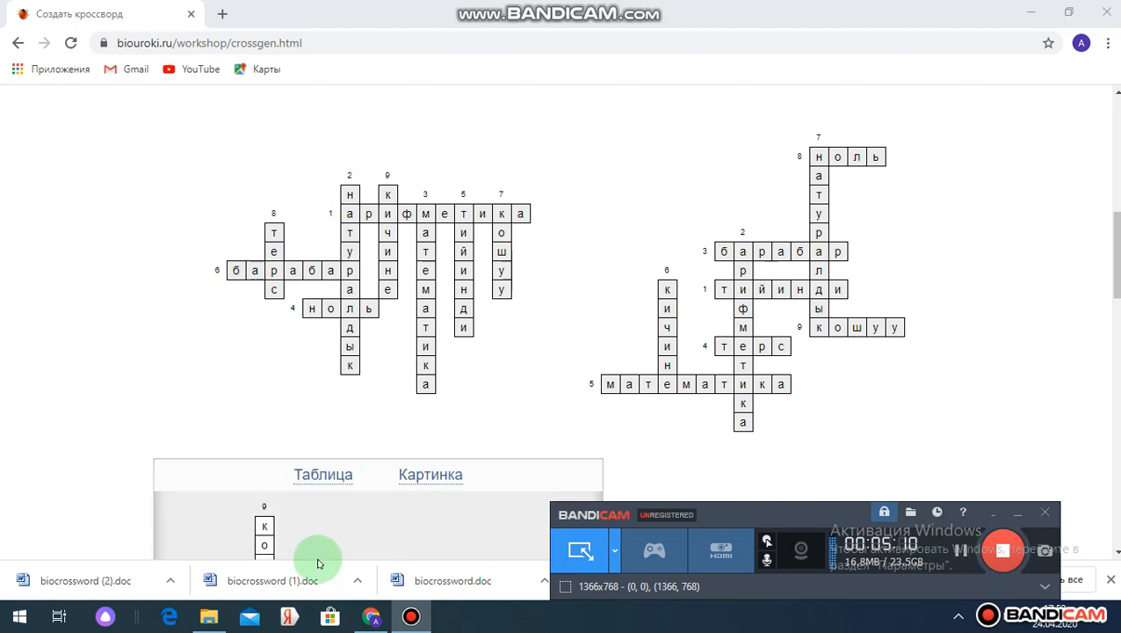
left_click(170, 581)
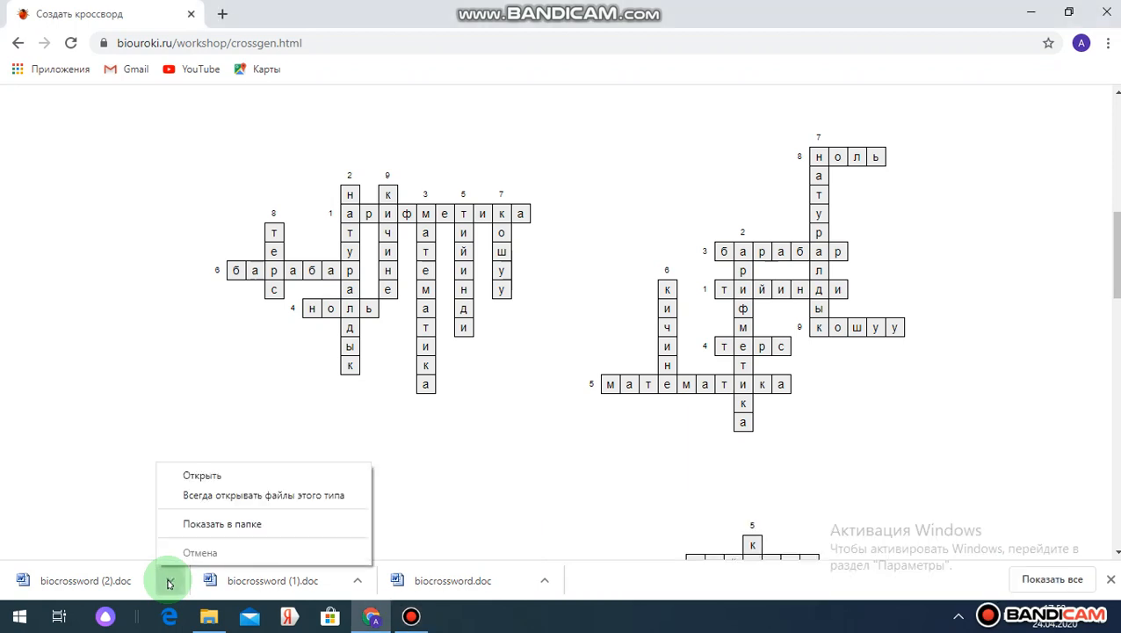
left_click(202, 474)
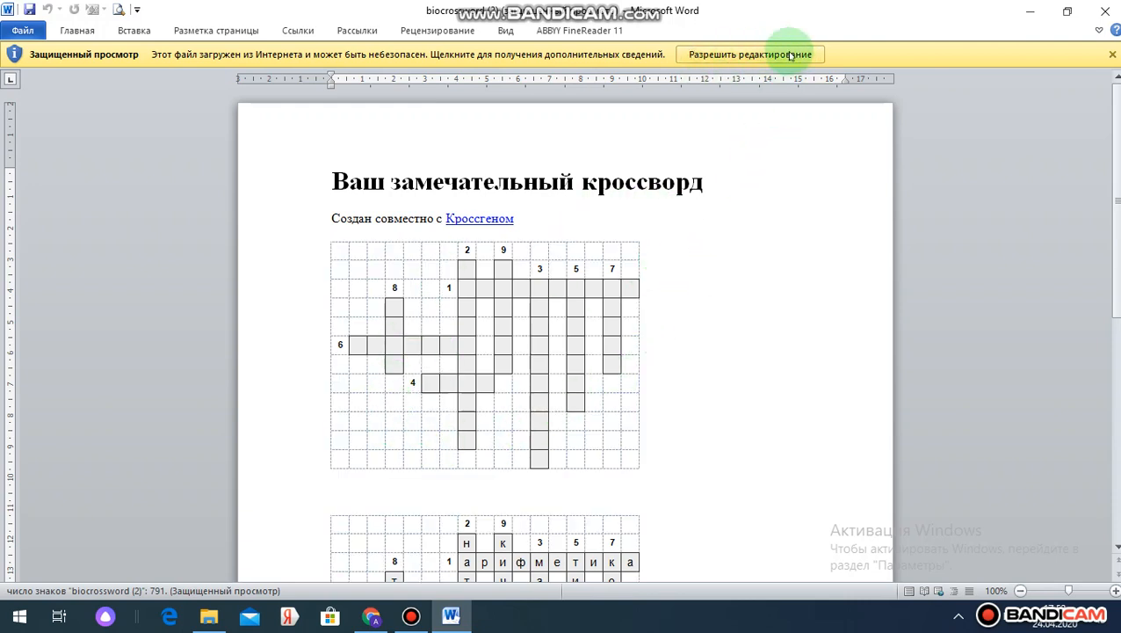
left_click(749, 57)
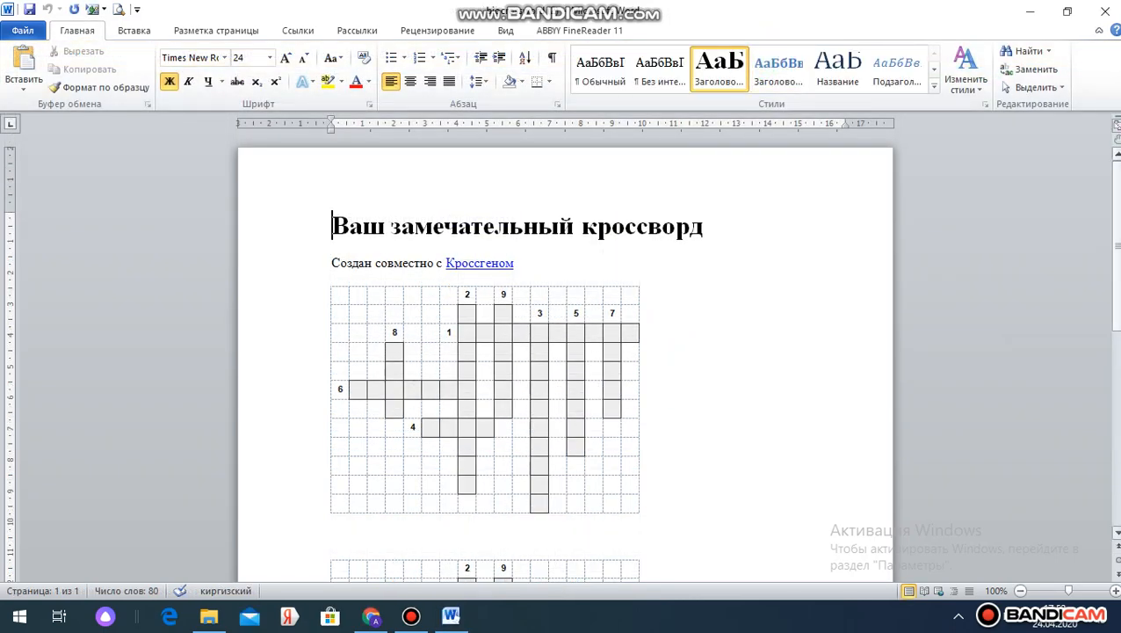
Delete the heading «Ваш замечательный кроссворд» and the credit line above the empty crossword grid.
scroll(674, 377, "down", 7)
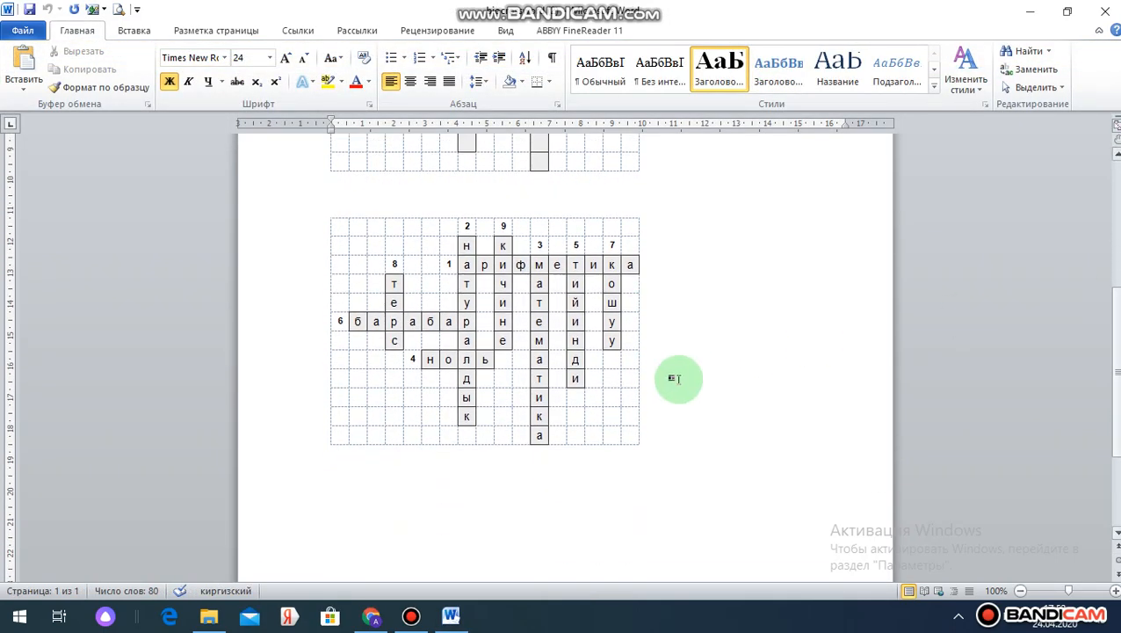
left_click_drag(1118, 353, 1118, 245)
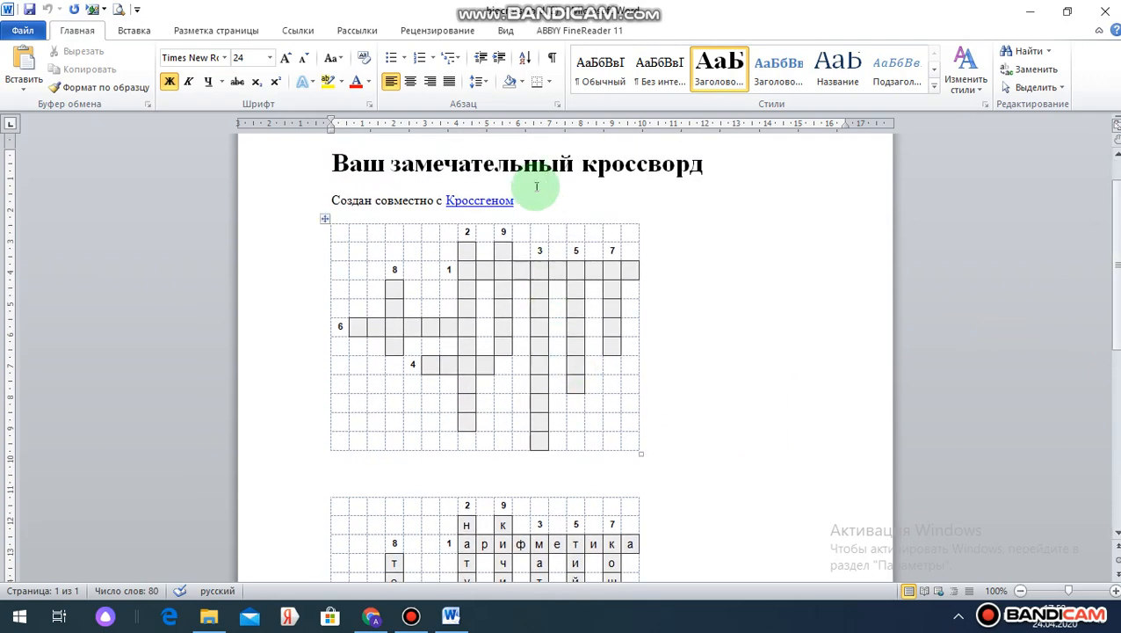
left_click_drag(526, 195, 331, 174)
key("Delete")
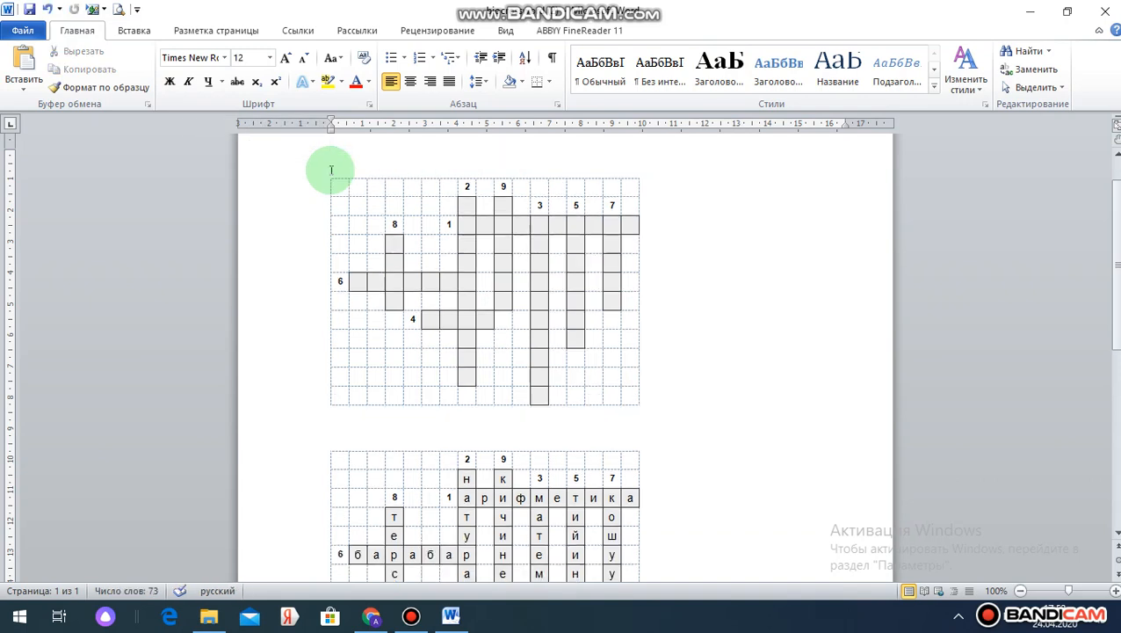
Start a numbered clue list above the empty grid with clue 1 «Математиканын бир бөлүгү?».
type("1.")
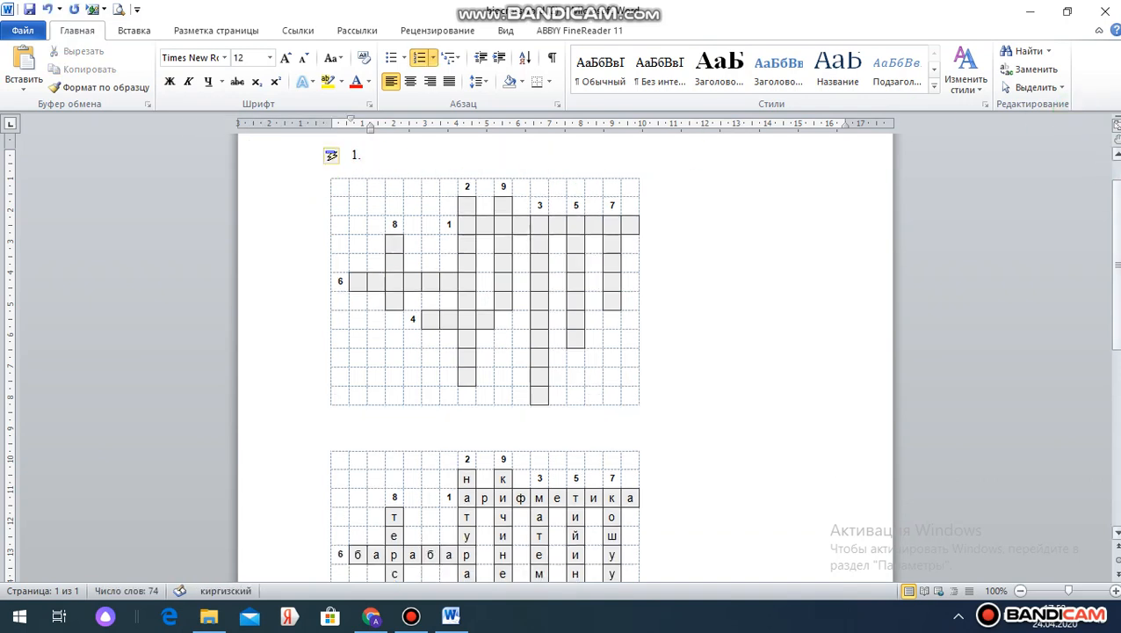
left_click_drag(1118, 229, 1118, 190)
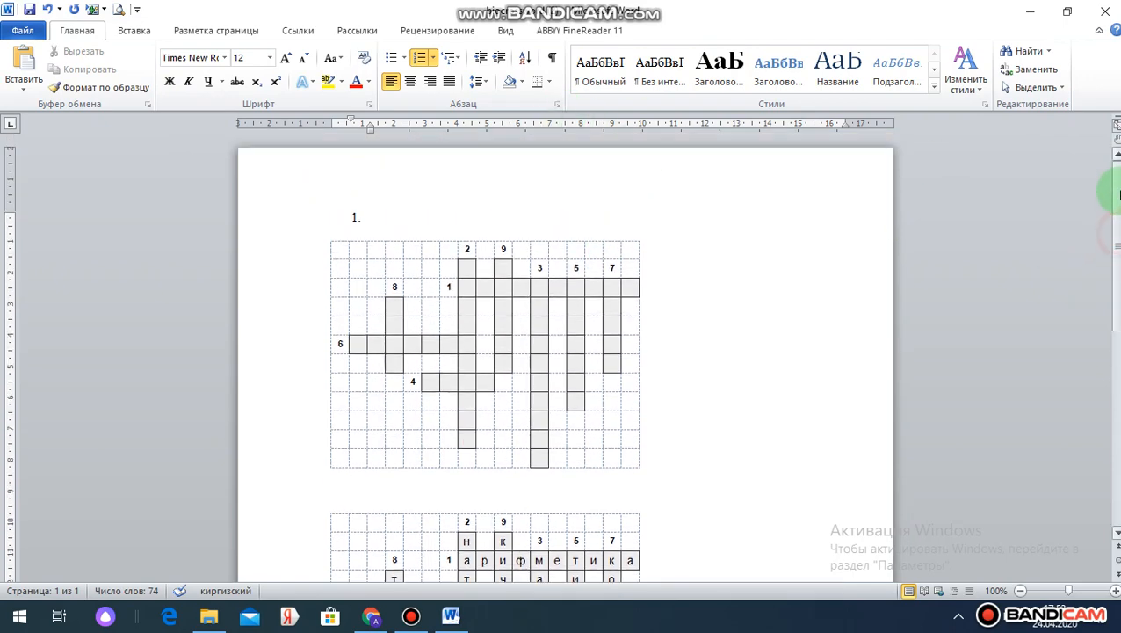
type("M")
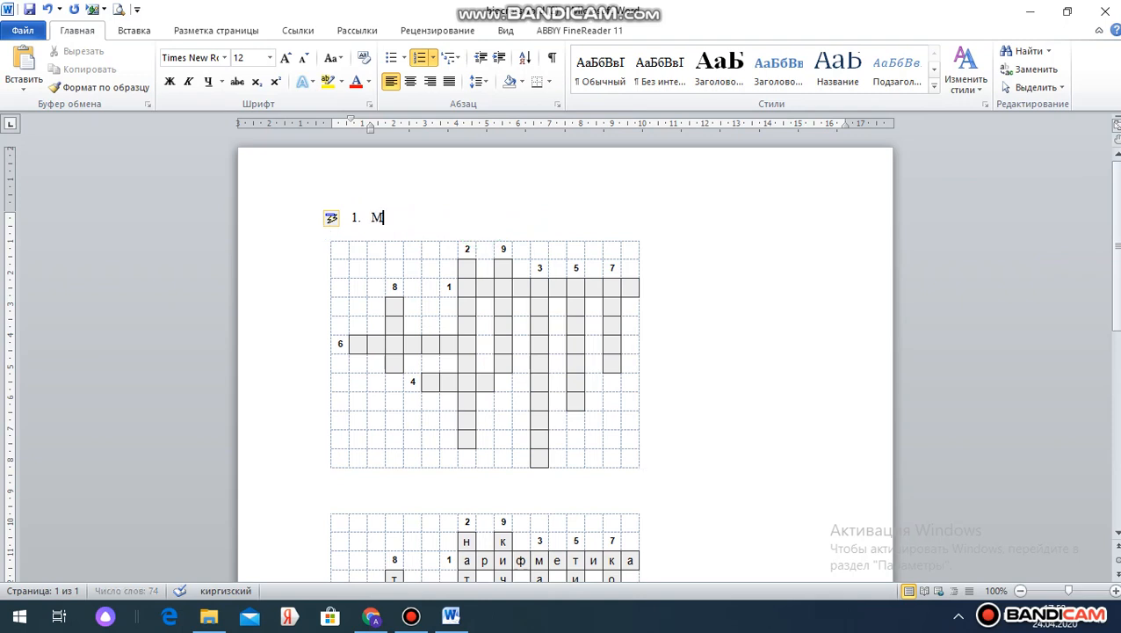
type("атематика")
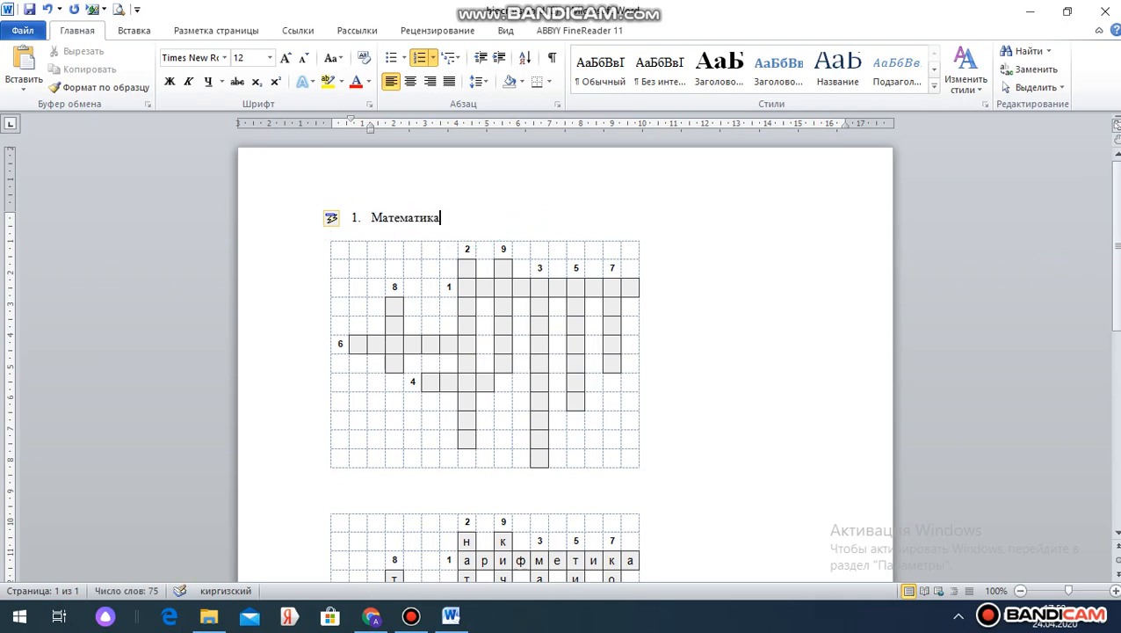
type("нын бир")
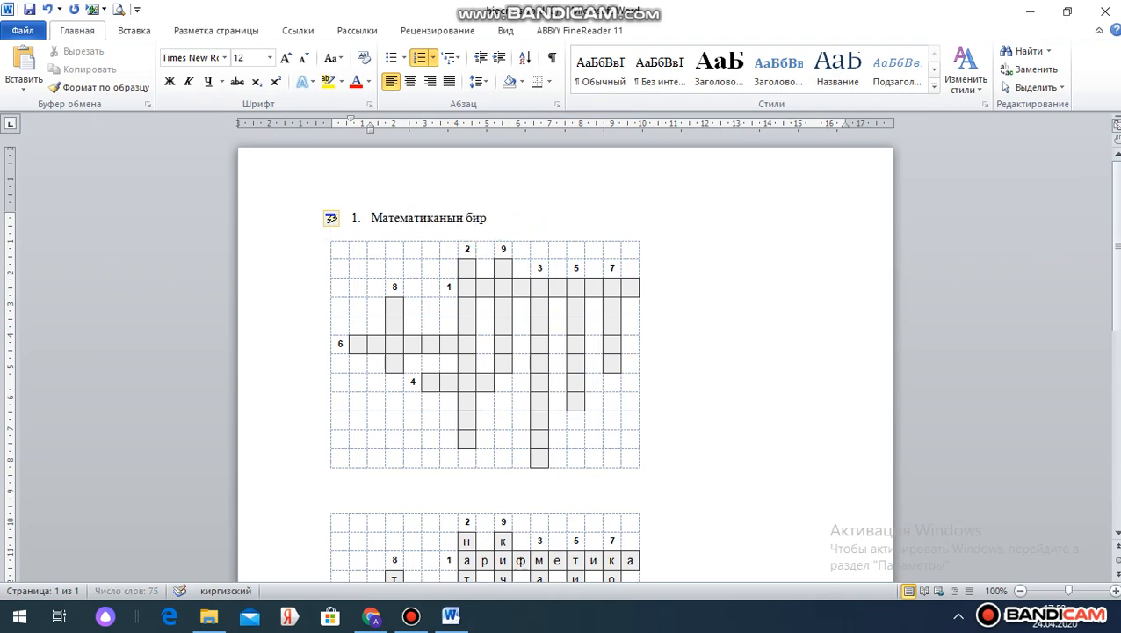
type(" бөлүгү?")
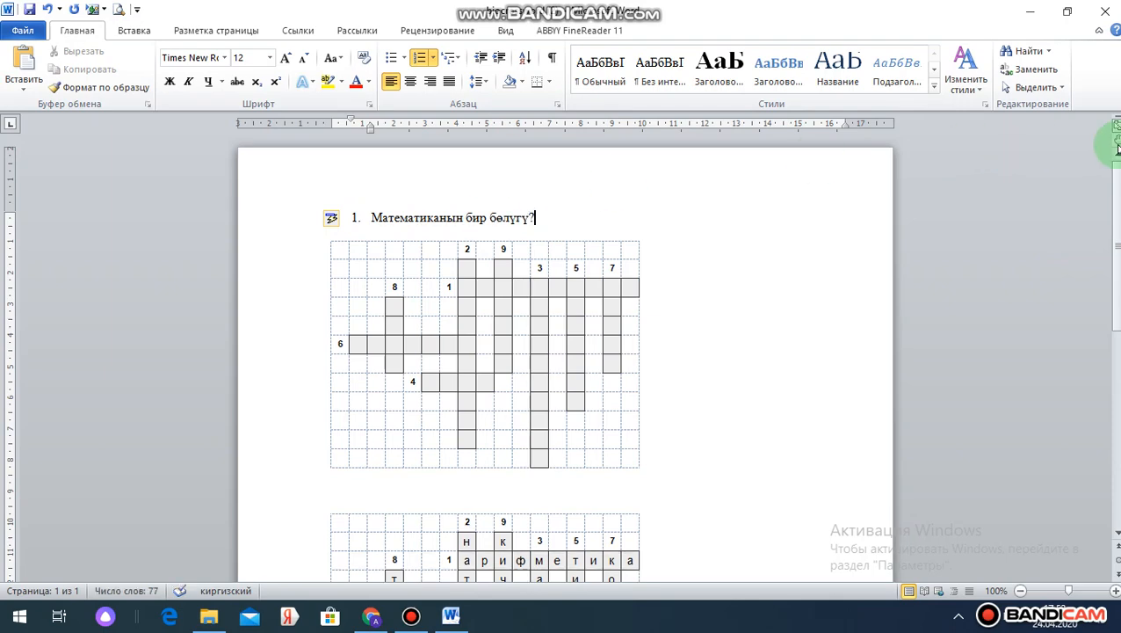
Check word 2 in the answer grid and add clue 2 «Буюмдарды эсептөөдө колдонулган сандар».
scroll(562, 352, "down", 1)
scroll(562, 351, "down", 2)
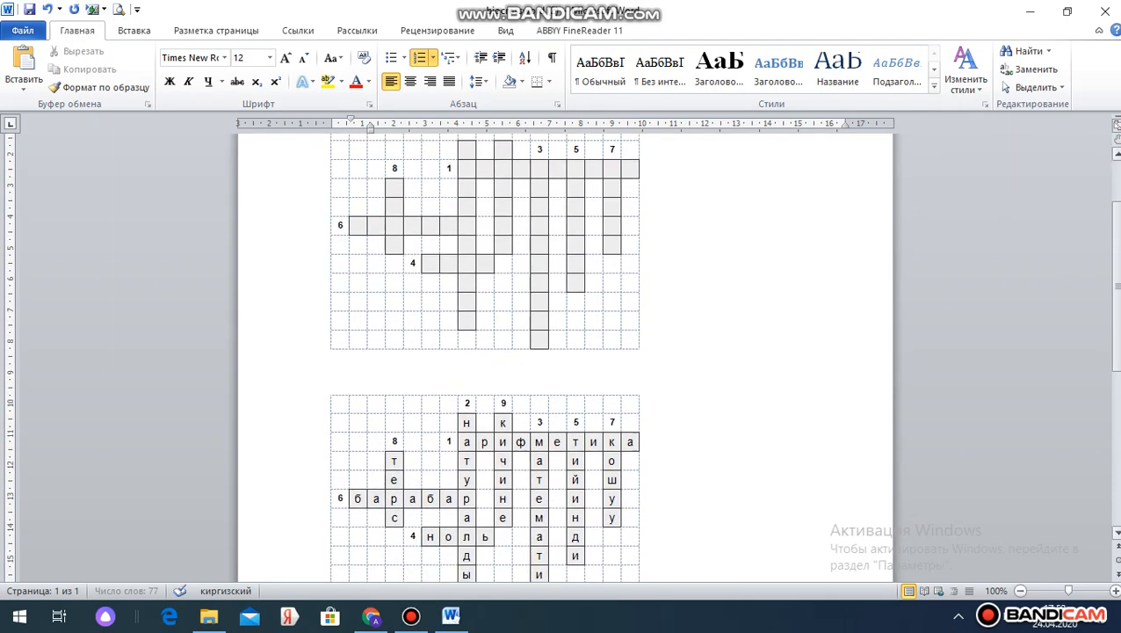
scroll(1116, 163, "up", 3)
key("Return")
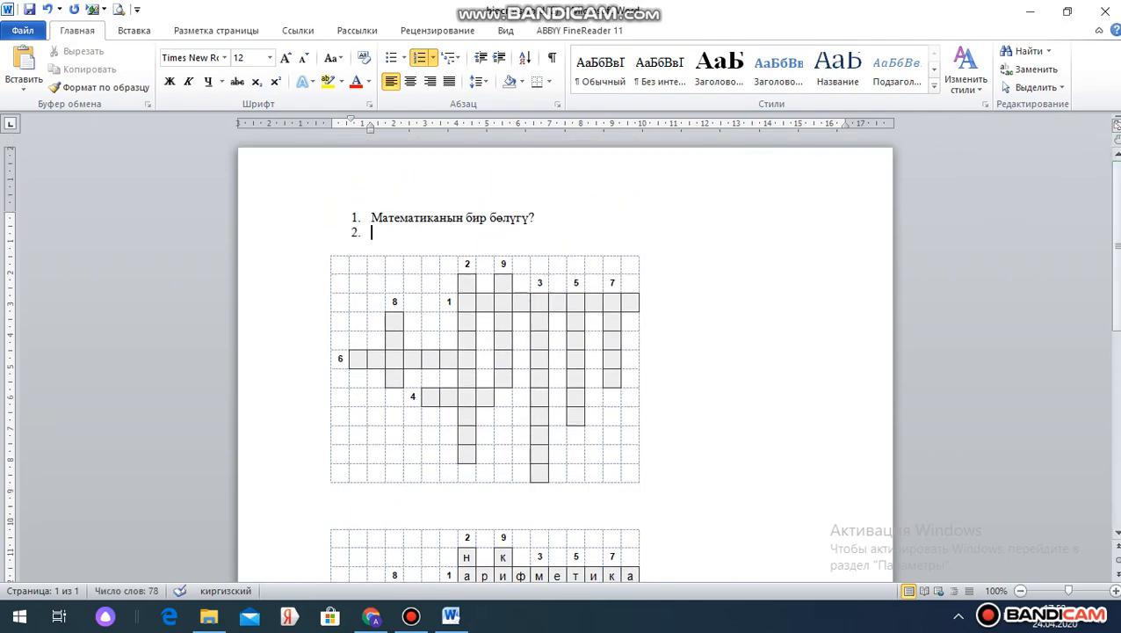
type("Буюмдарды эс")
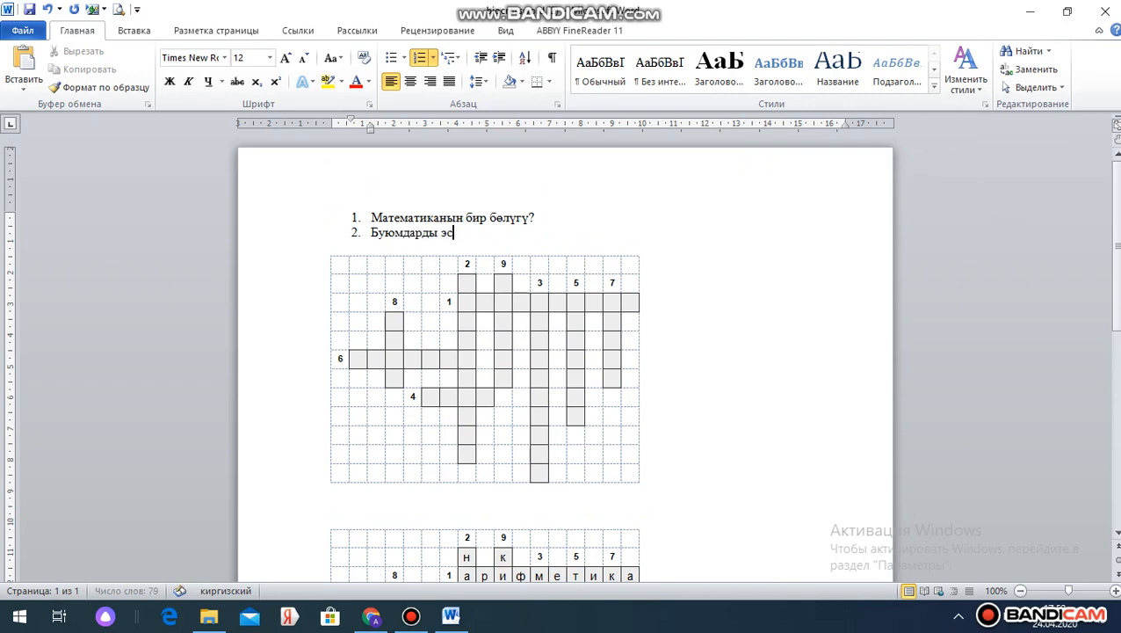
type("ептөөдө колдонулган ")
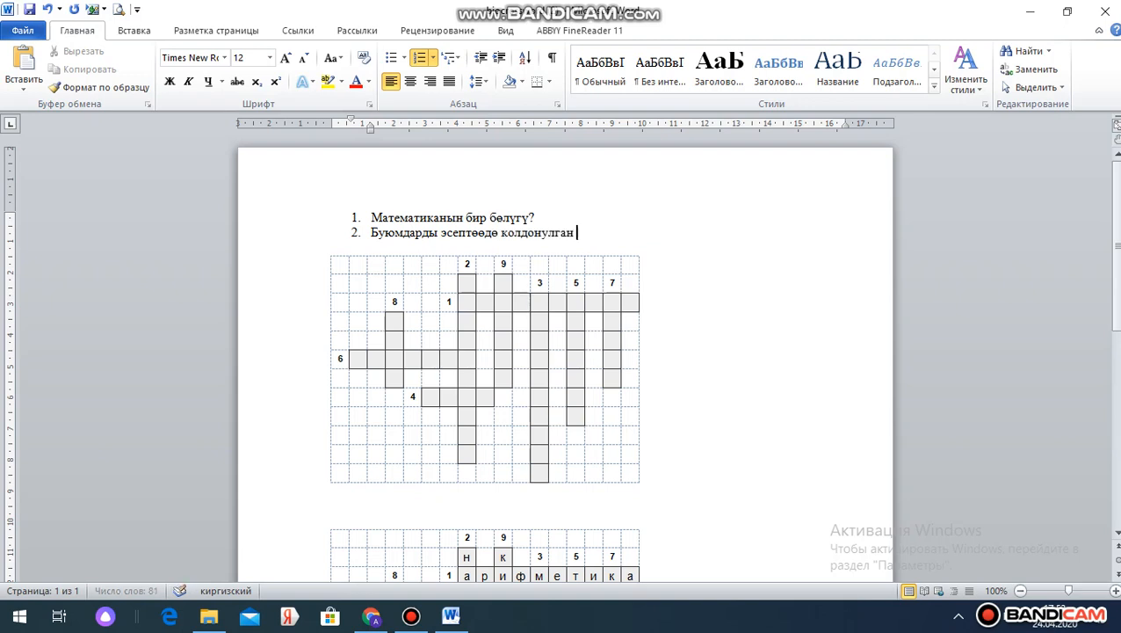
type("сандар")
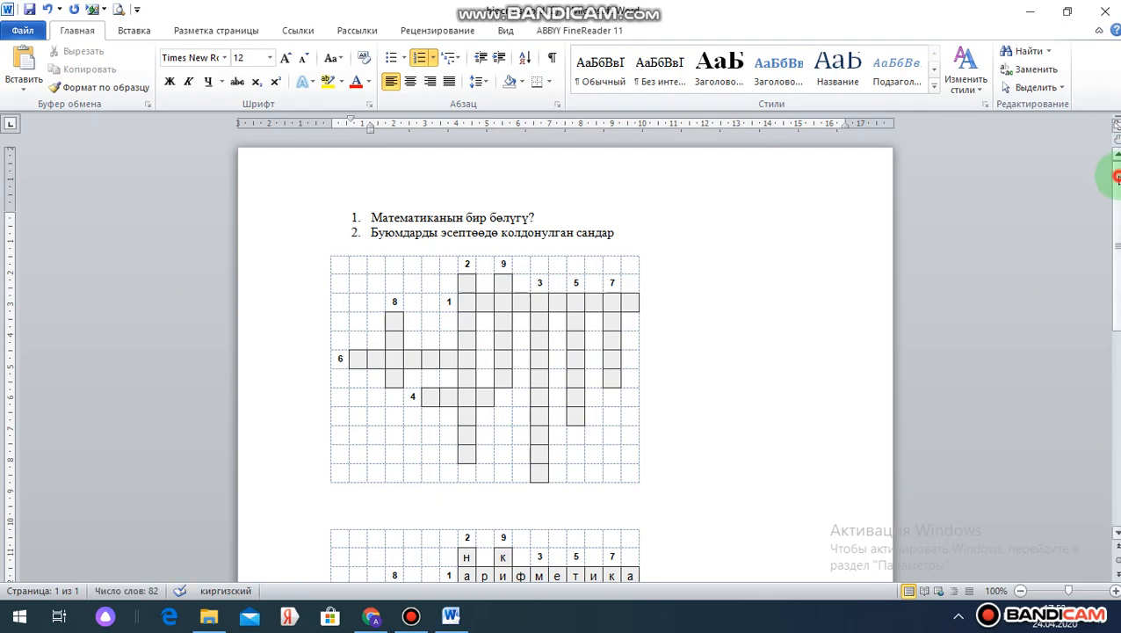
Check word 3 in the answer grid and add clue 3 «Илимдердин падышасы...».
scroll(1109, 167, "down", 5)
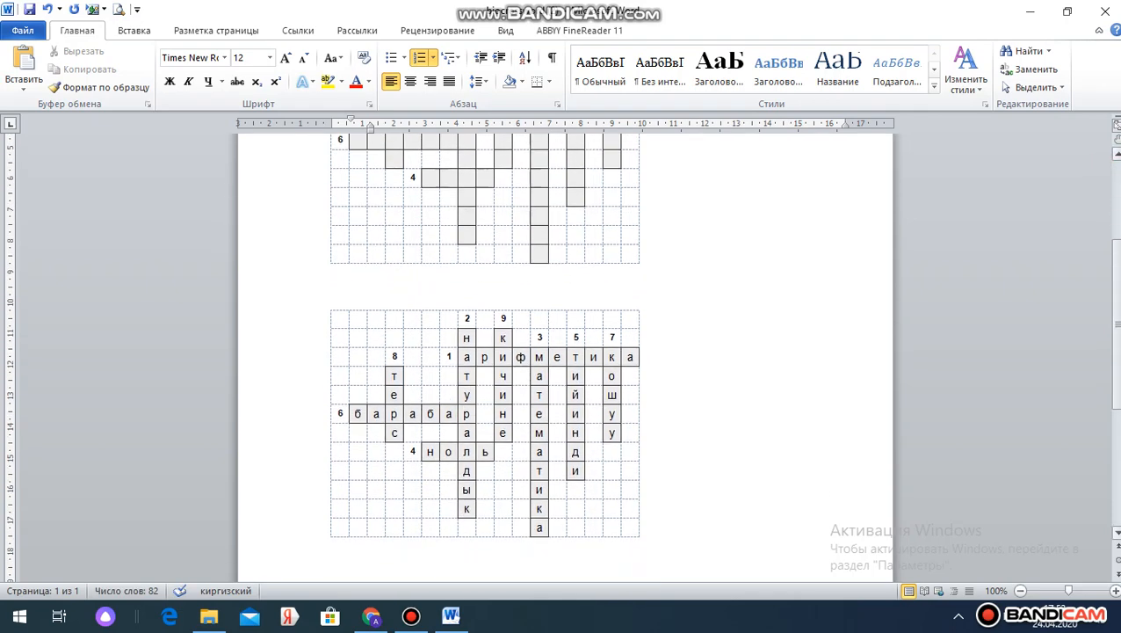
scroll(563, 352, "up", 5)
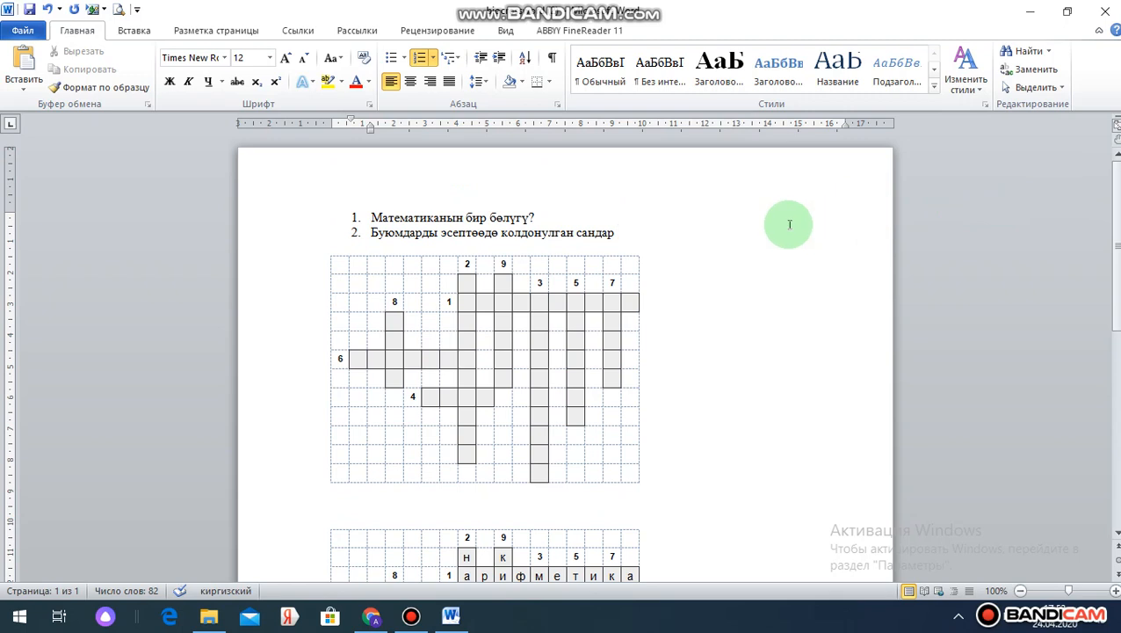
key("Return")
type("Или")
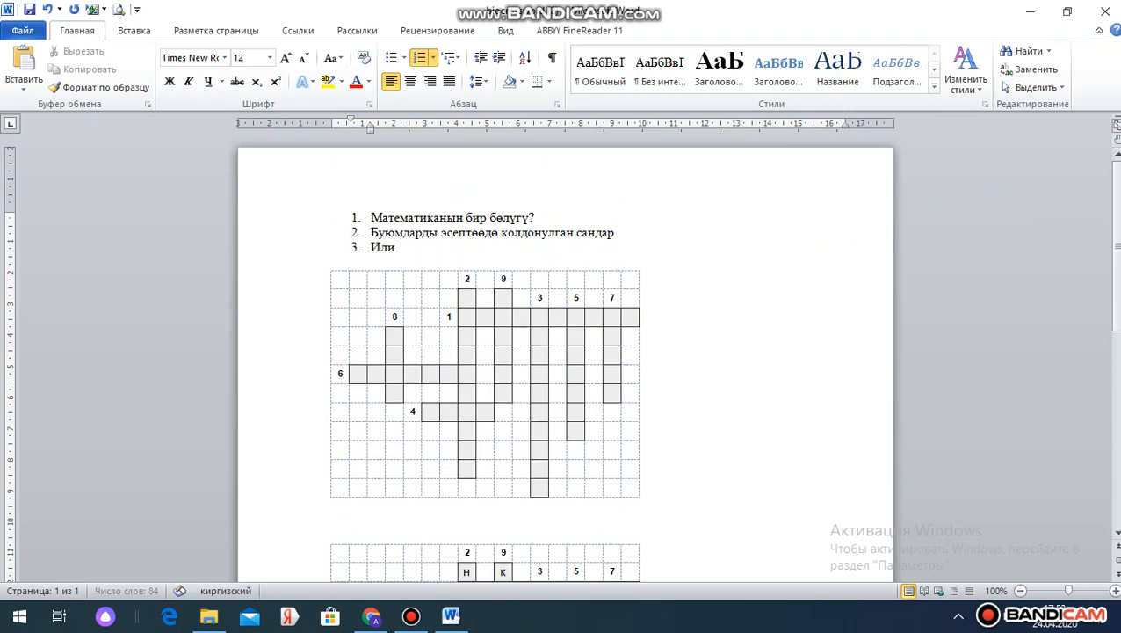
type("мдердин падышасы")
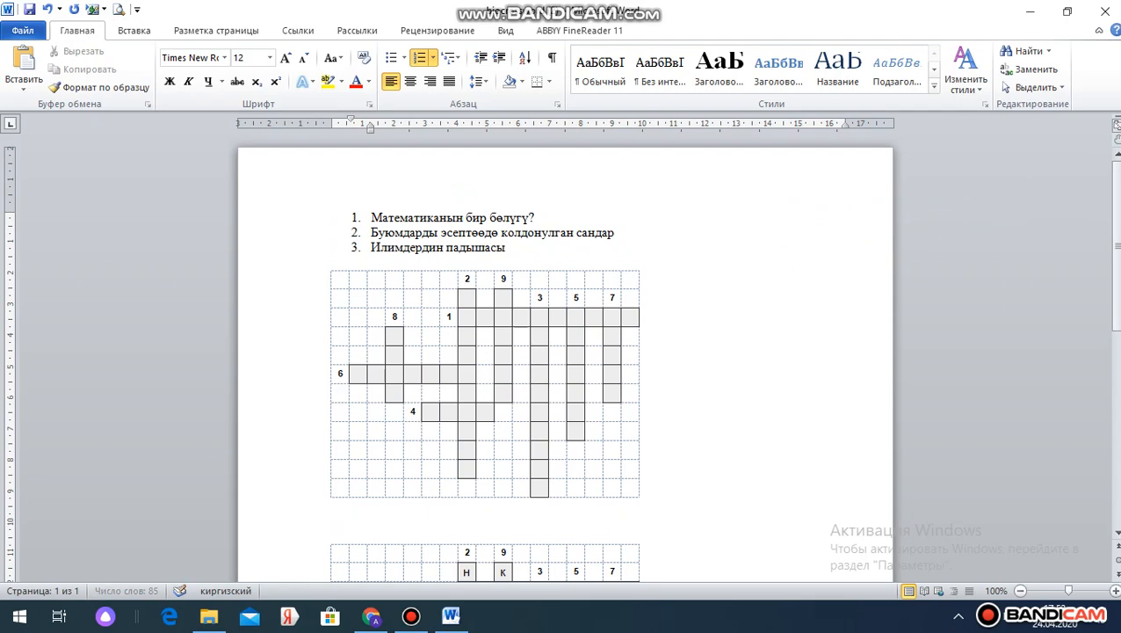
type("...")
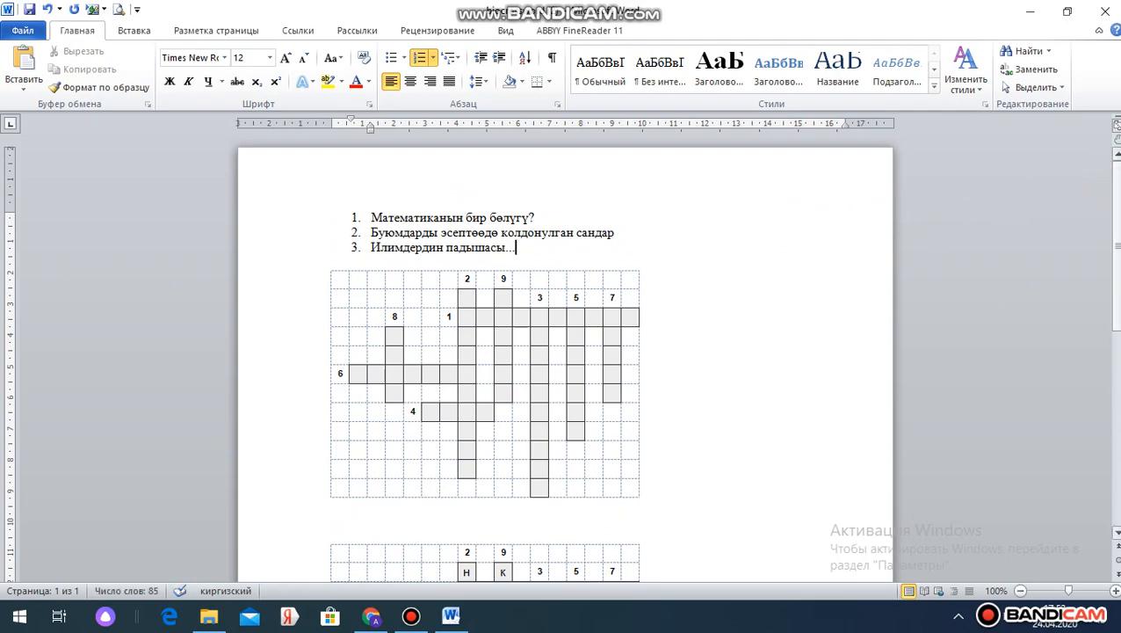
Check word 4 in the answer grid and add clue 4 «Эсептөөнүн башаты».
scroll(562, 351, "down", 2)
scroll(563, 351, "down", 2)
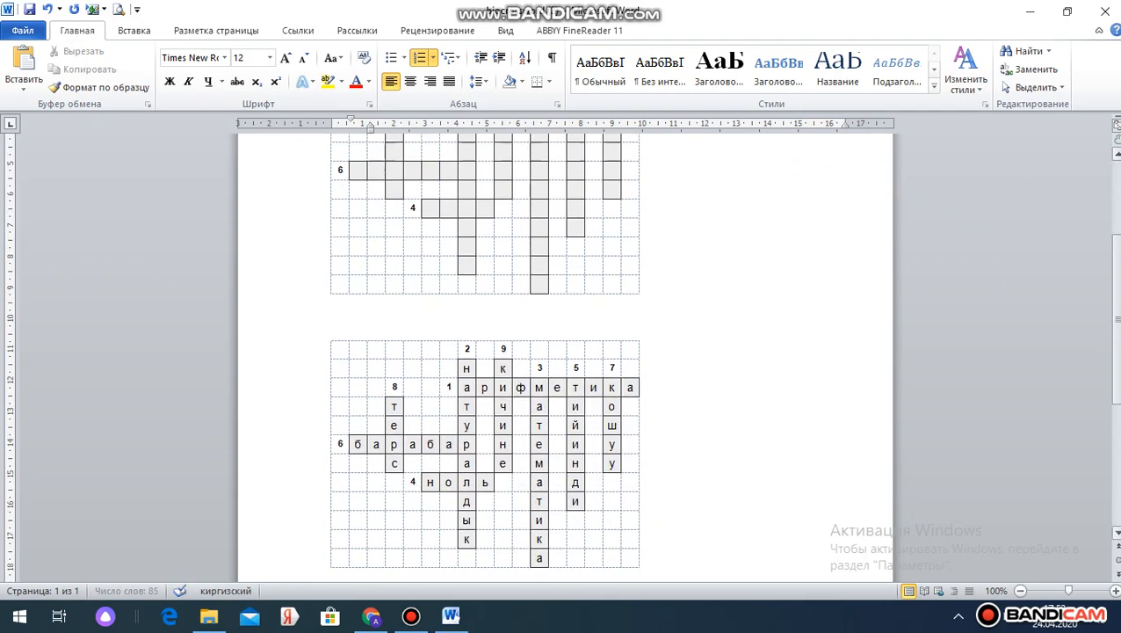
scroll(1109, 225, "up", 4)
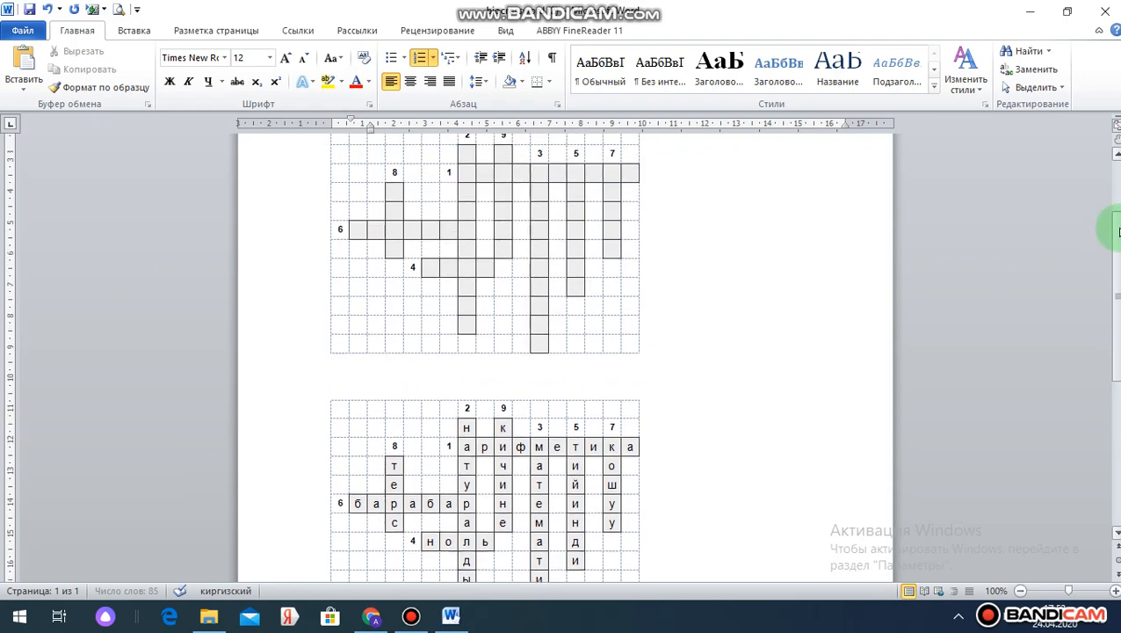
key("Return")
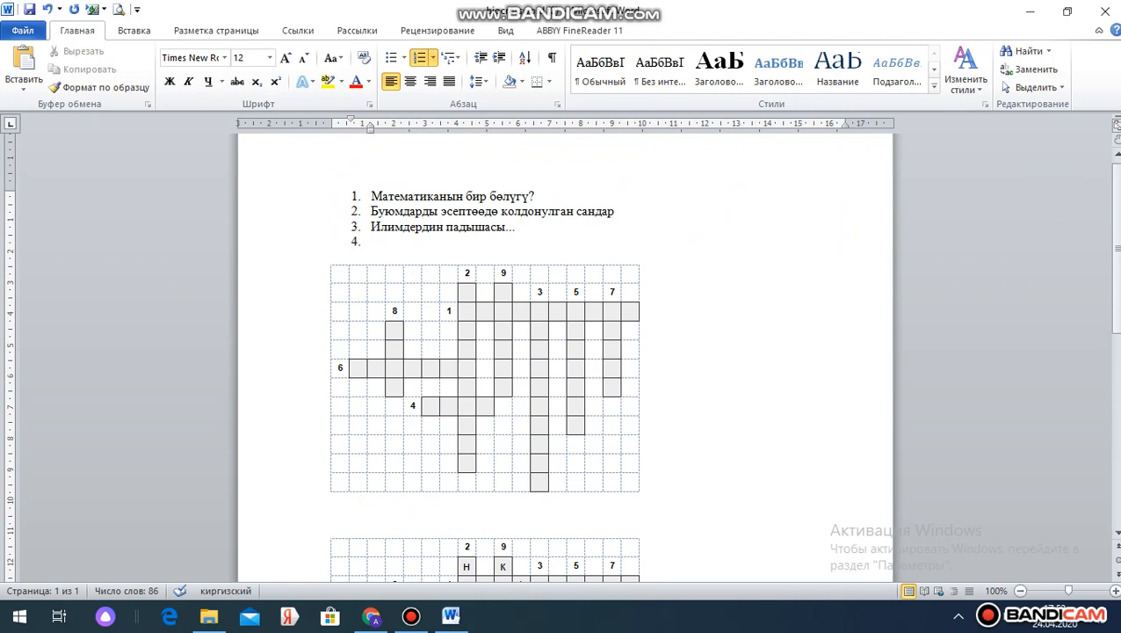
type("Эсептөө")
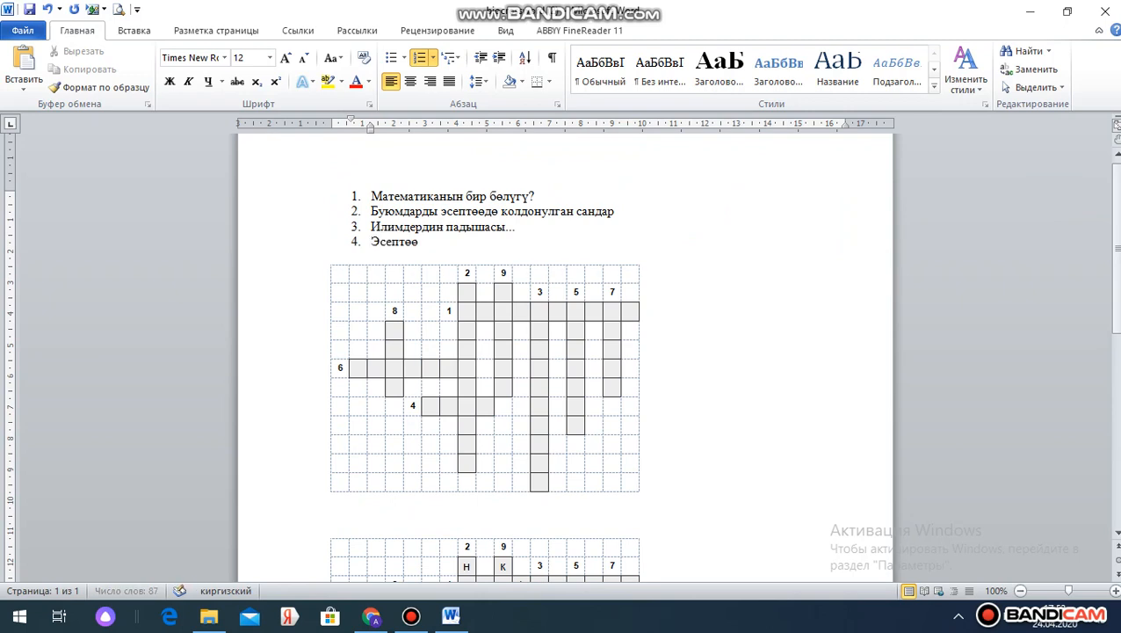
type("нүн башаты")
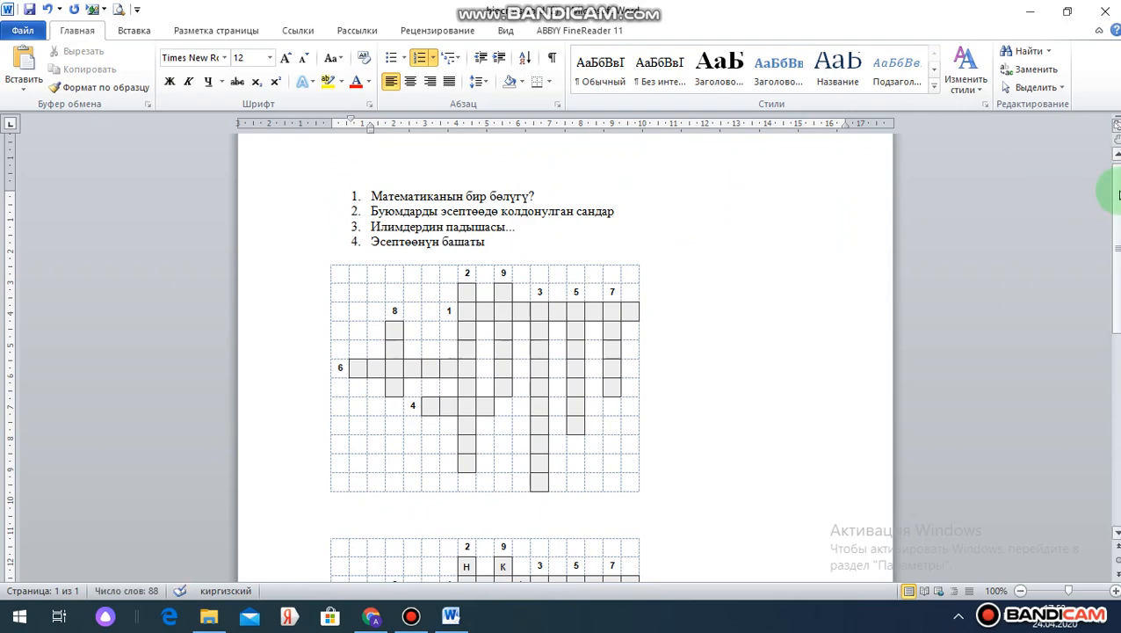
Check word 5 in the answer grid and add clue 5 «Бөлүүнүн натыйжасы».
scroll(1115, 192, "down", 5)
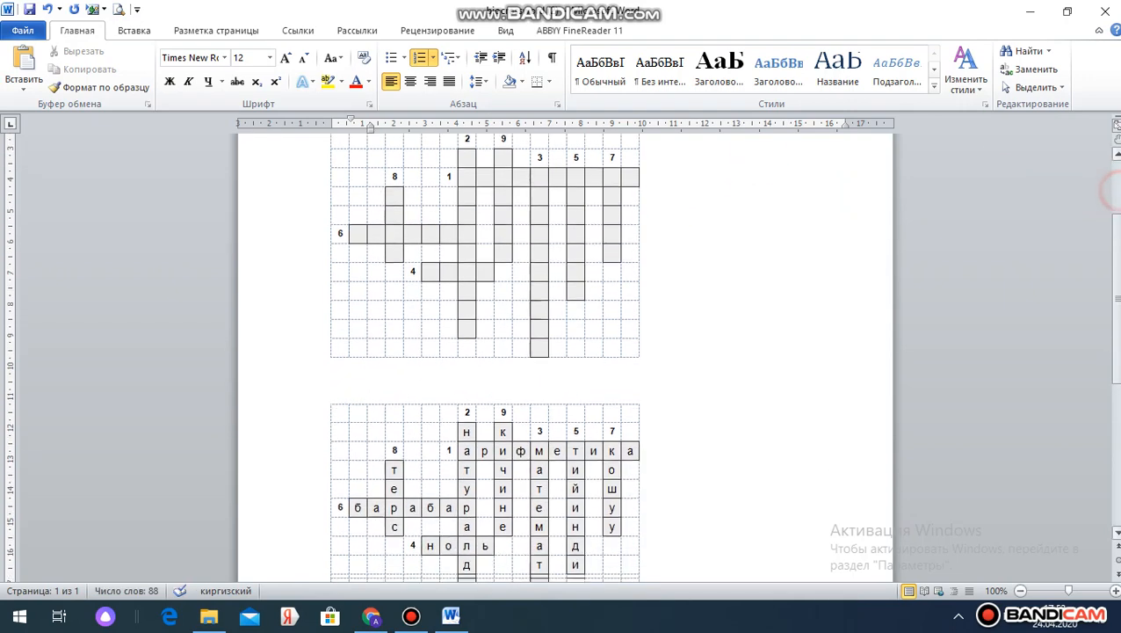
scroll(1103, 184, "up", 5)
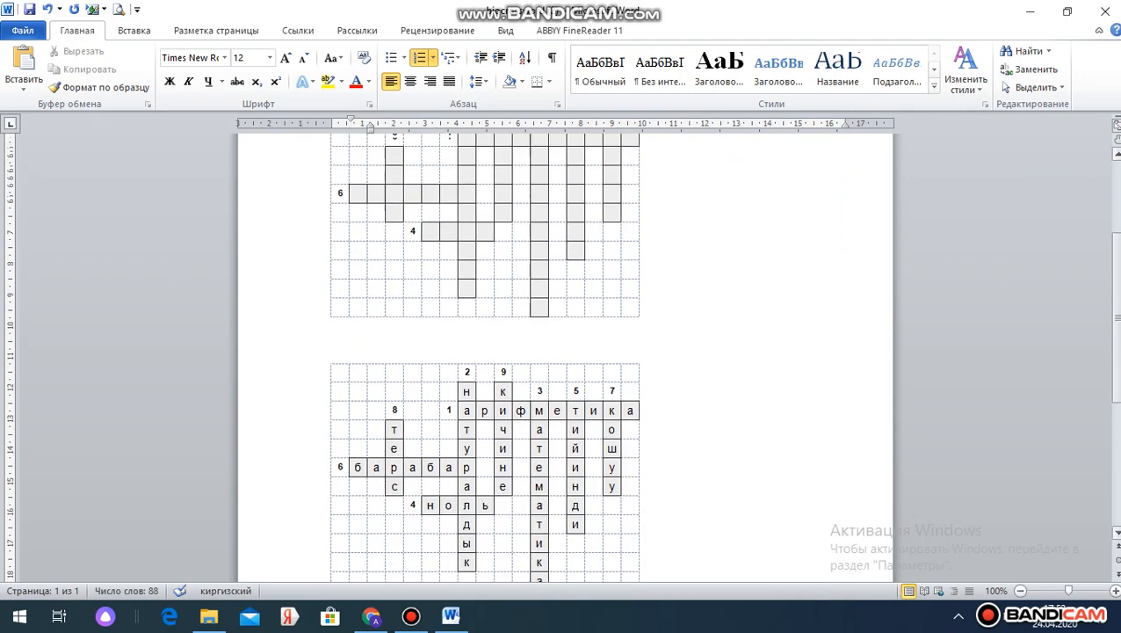
key("Return")
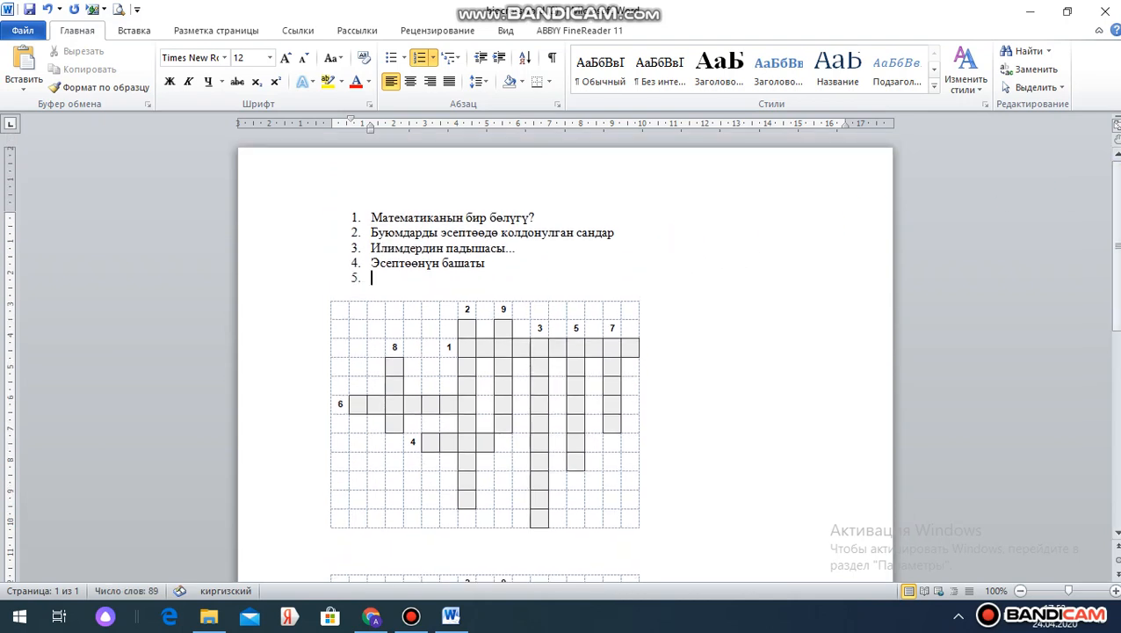
type("Бөлүүнүн натыйжасы")
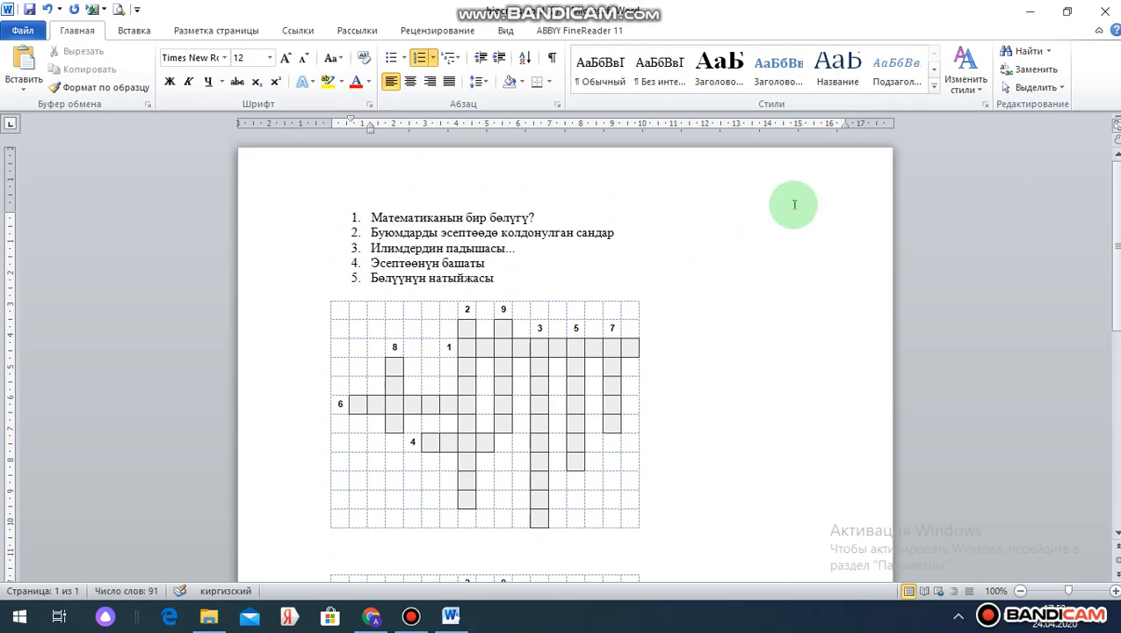
Insert blank lines between the empty grid and the answer grid to move the answer grid onto page 2.
left_click_drag(1120, 199, 1120, 288)
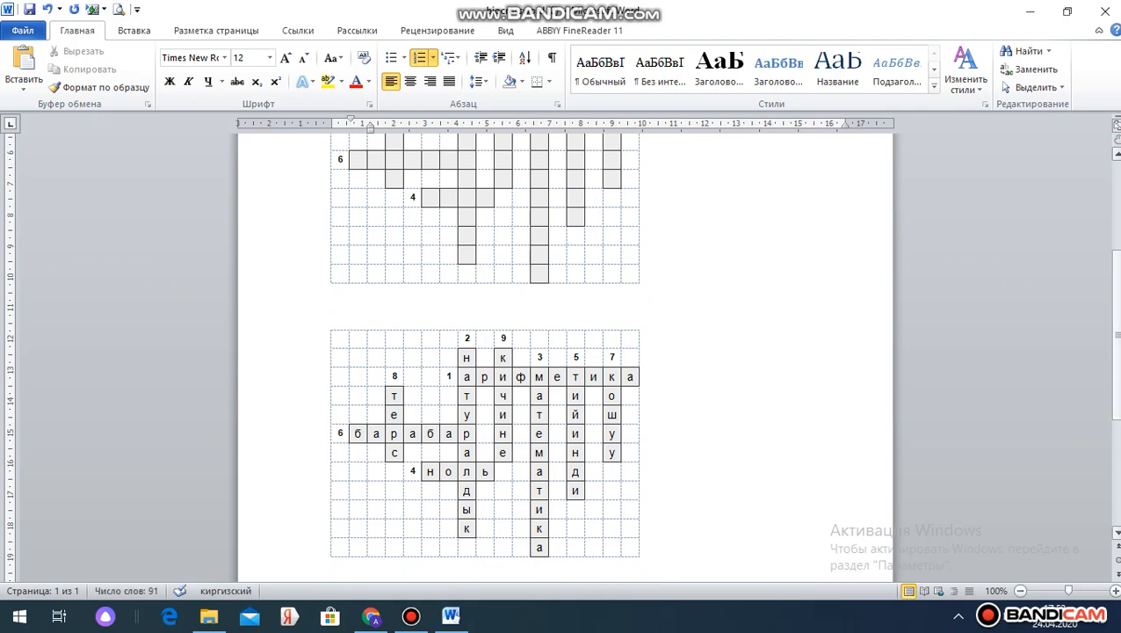
mouse_move(1119, 290)
left_mouse_down()
mouse_move(1119, 201)
mouse_move(1119, 295)
left_mouse_up()
left_click(816, 289)
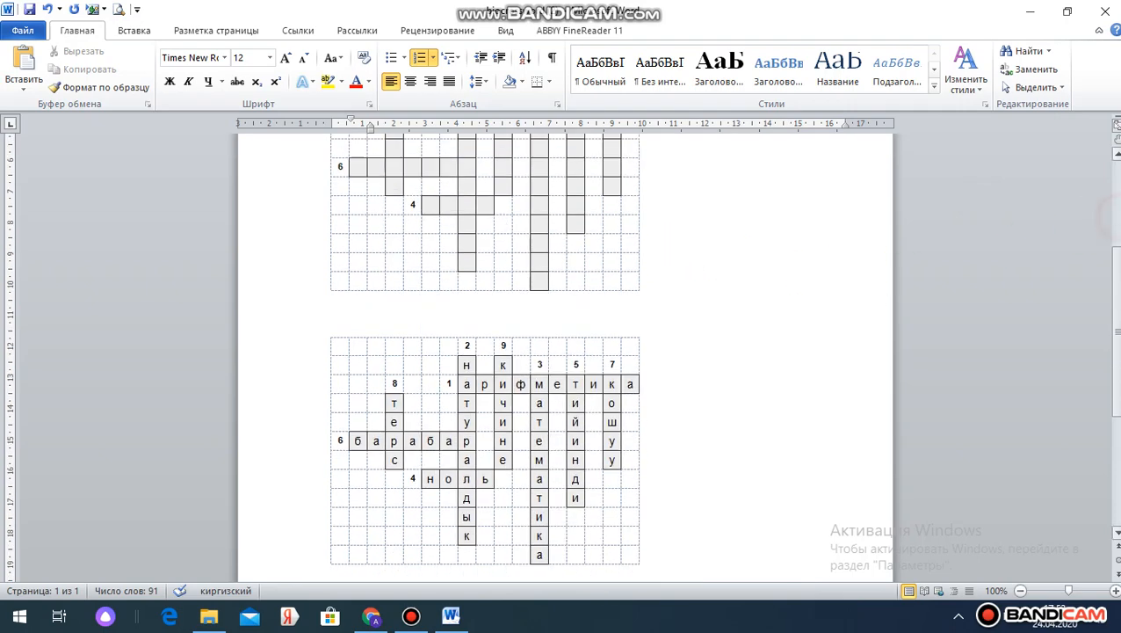
left_click(603, 317)
key("Return")
key("Return")
key("Return")
key("Return")
key("Return")
key("Return")
key("Return")
key("Return")
key("Return")
key("Return")
key("Return")
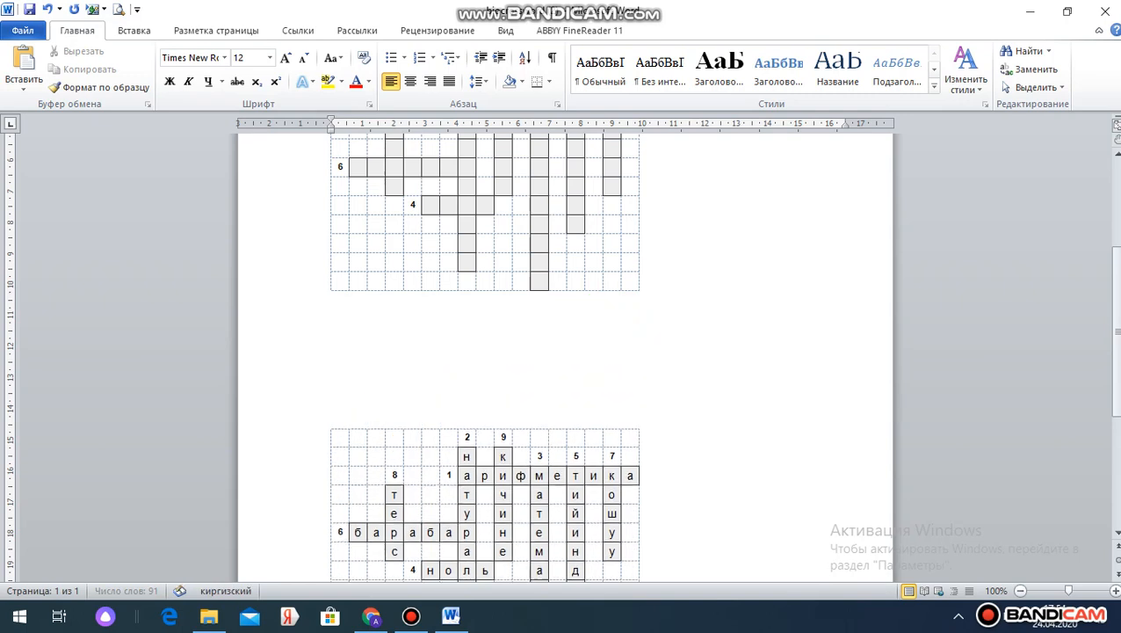
key("Return")
key("Return")
key("Return")
key("Return")
key("Return")
key("Return")
key("Return")
key("Return")
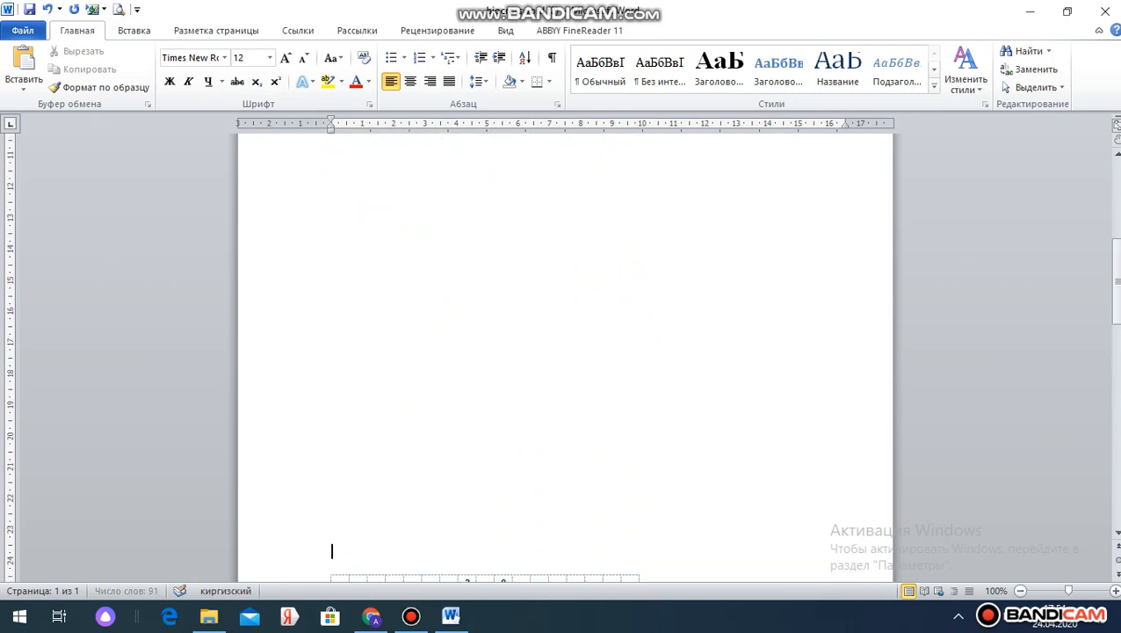
key("BackSpace")
key("BackSpace")
key("BackSpace")
key("BackSpace")
key("BackSpace")
key("BackSpace")
key("BackSpace")
key("BackSpace")
key("BackSpace")
key("BackSpace")
key("BackSpace")
key("BackSpace")
key("BackSpace")
key("BackSpace")
key("BackSpace")
key("BackSpace")
key("BackSpace")
key("BackSpace")
key("BackSpace")
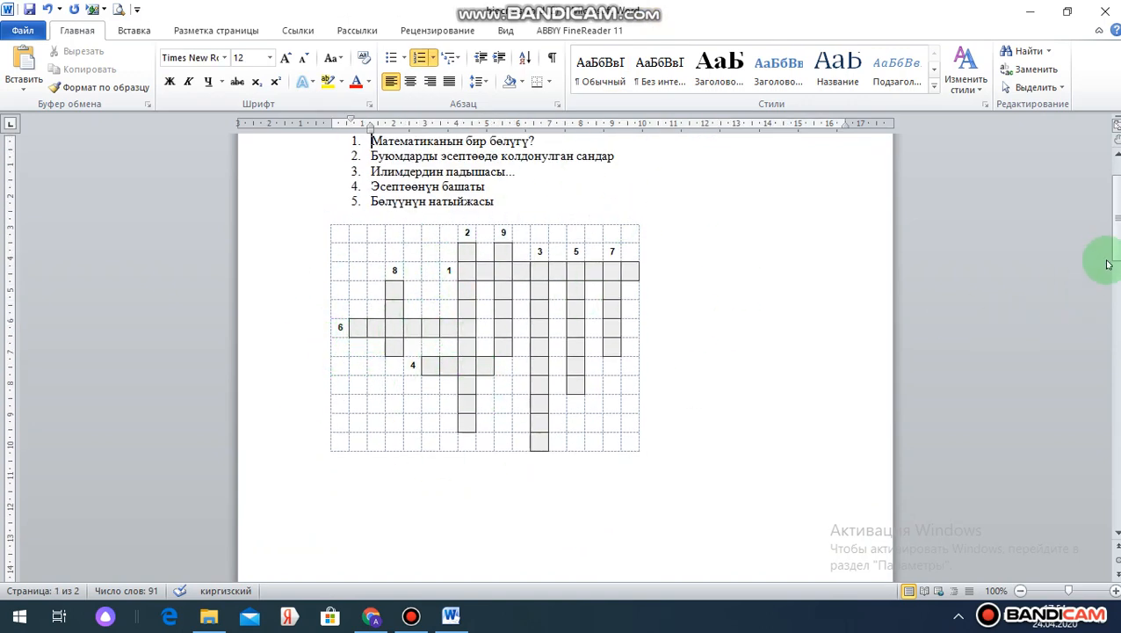
left_click_drag(1118, 236, 1116, 231)
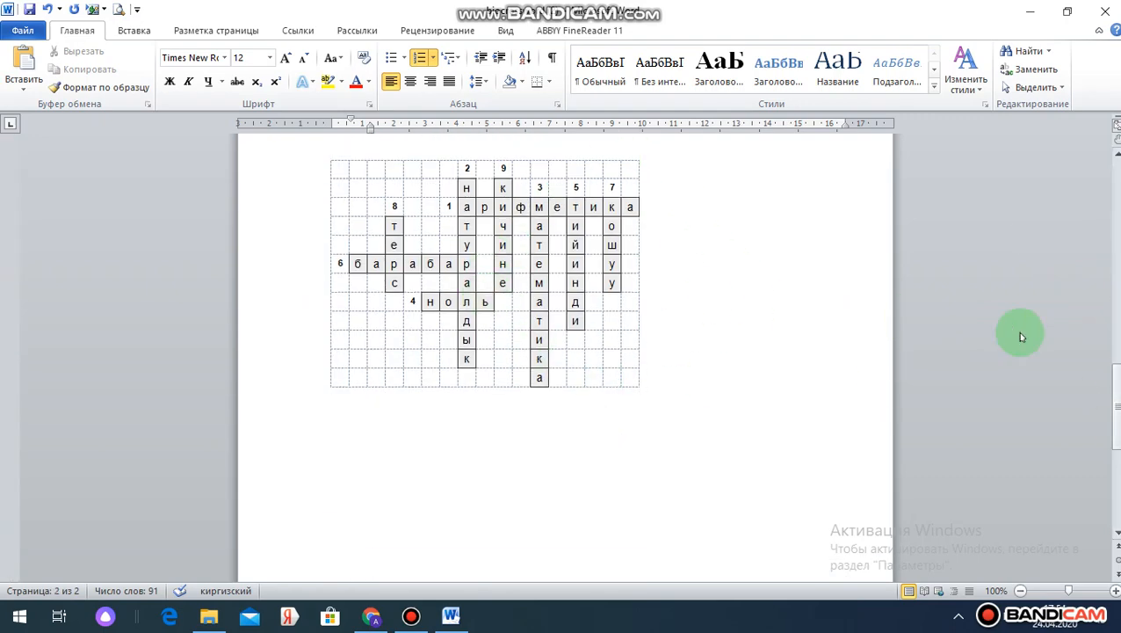
left_click_drag(1117, 389, 1117, 387)
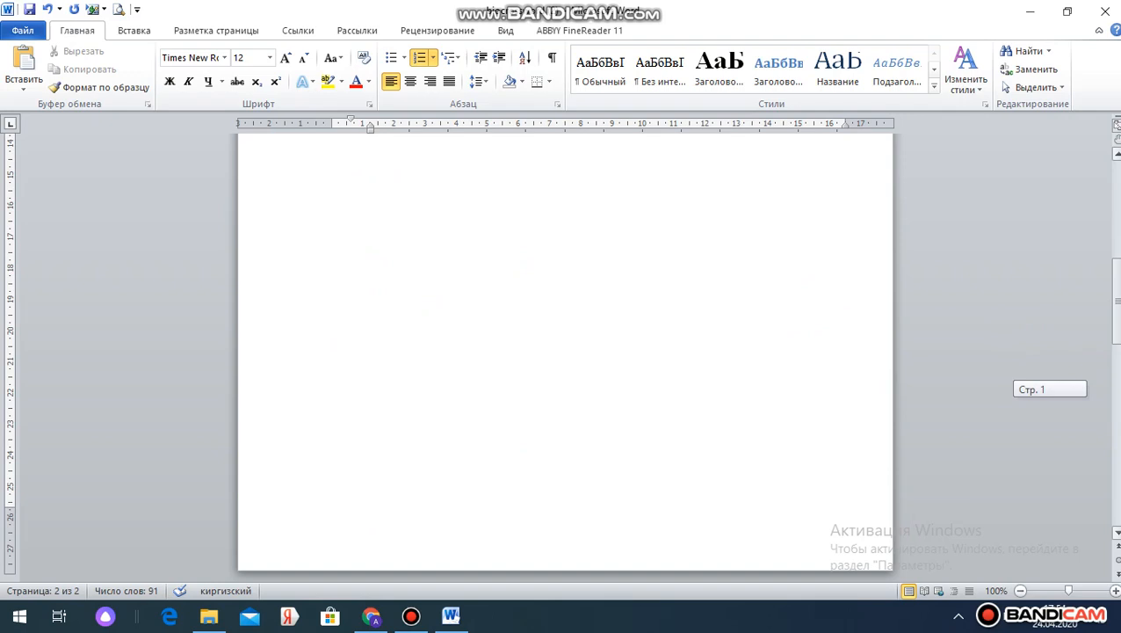
Save the crossword document to local disk D: under the file name «математика кроссворд 1».
left_click_drag(1117, 302, 1118, 228)
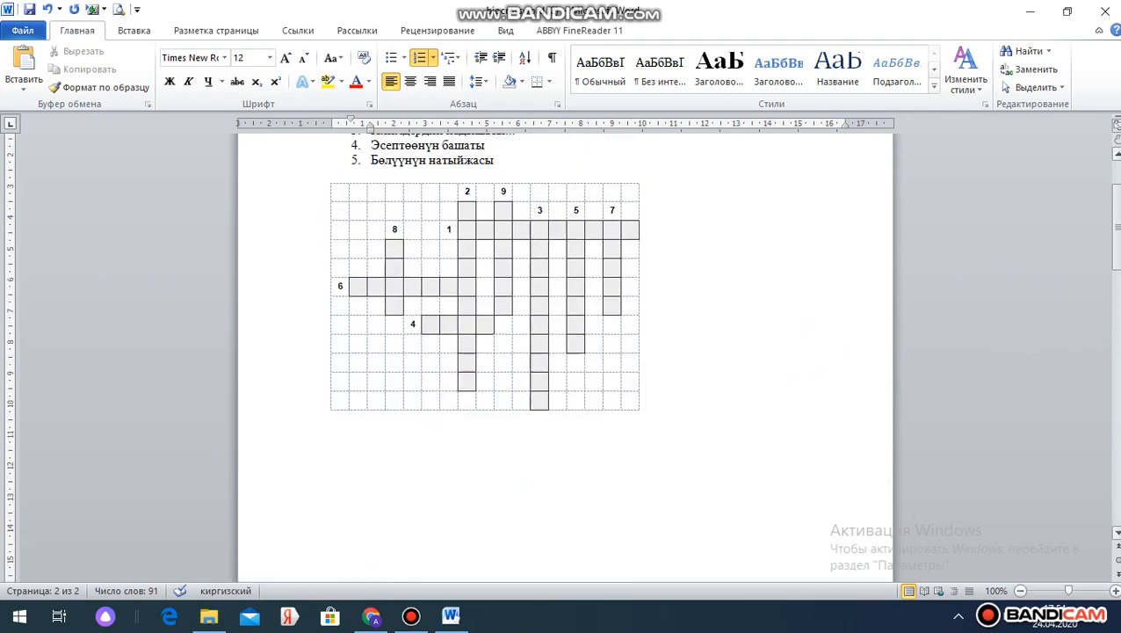
left_click(38, 31)
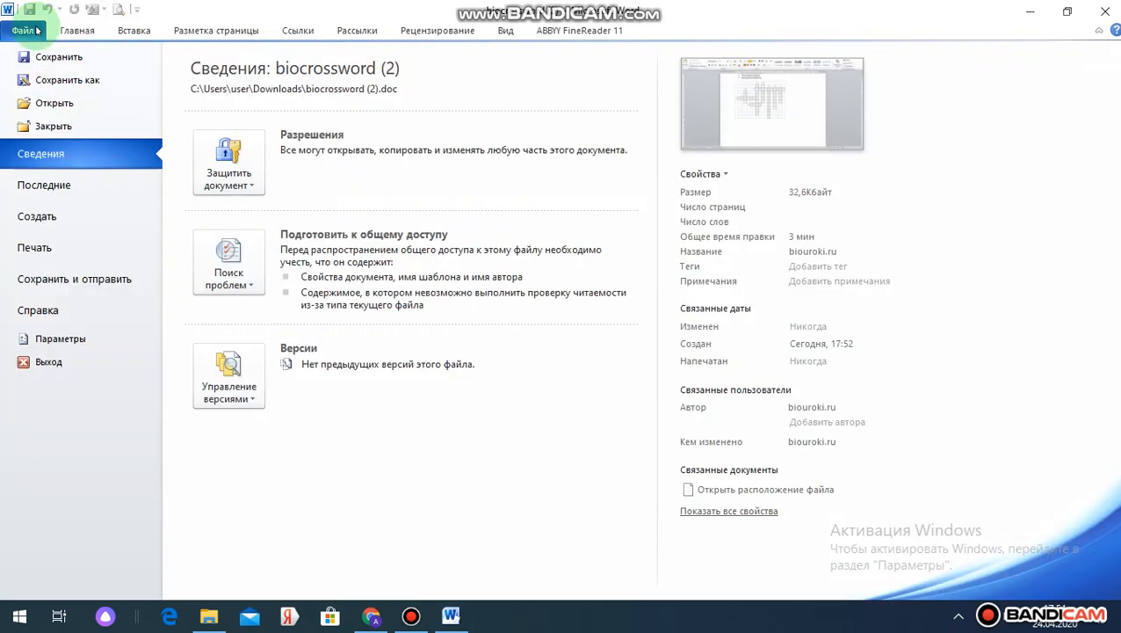
left_click(89, 78)
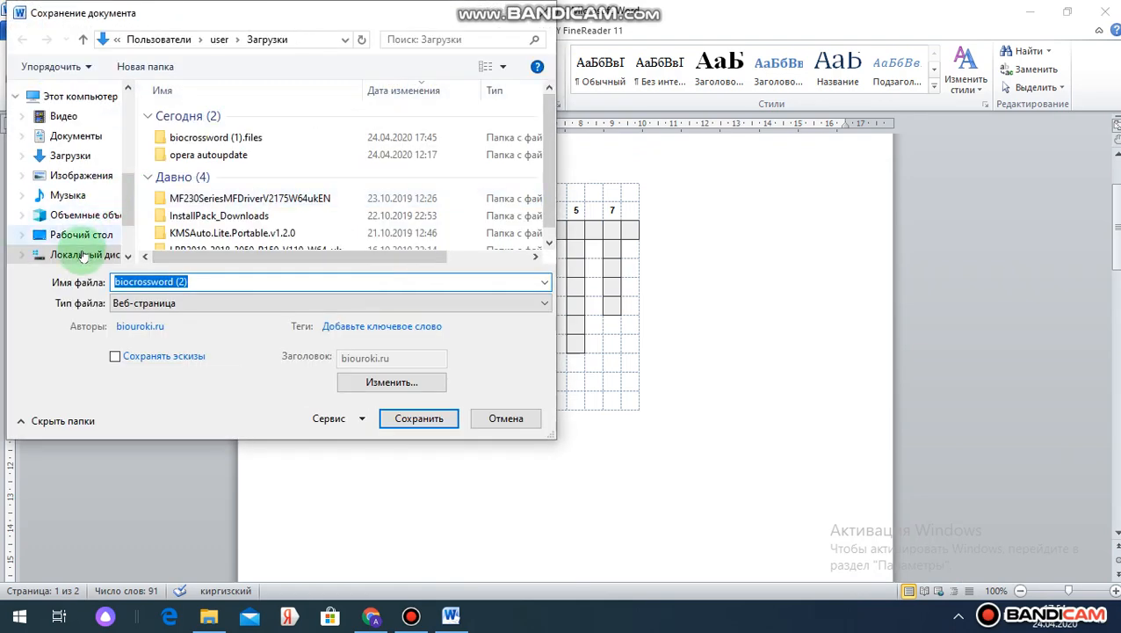
scroll(110, 198, "down", 2)
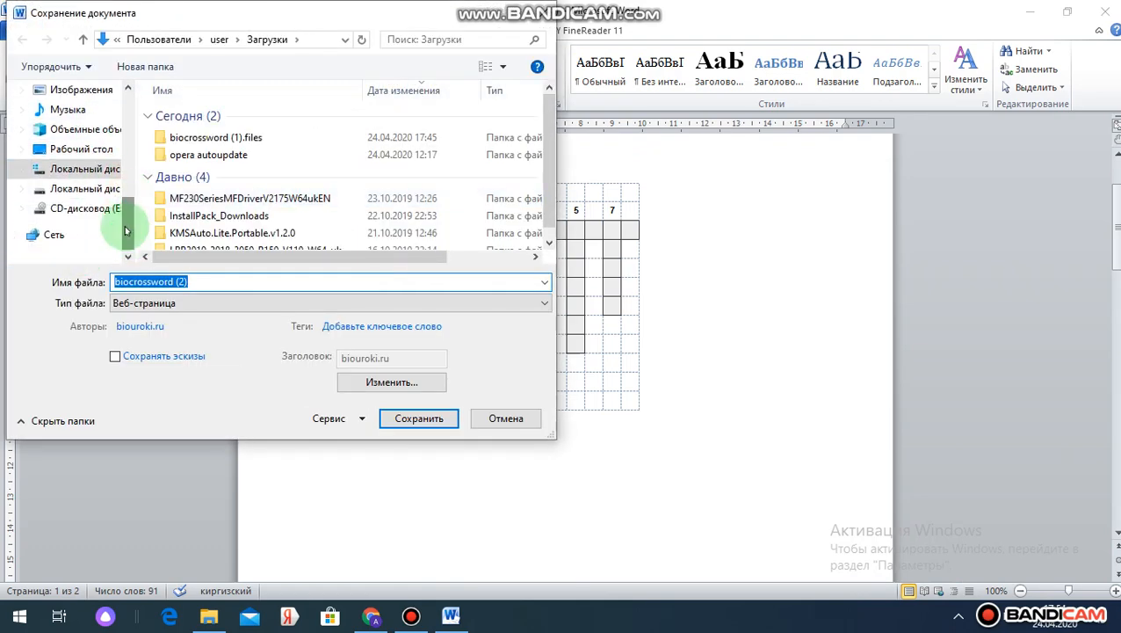
left_click(102, 192)
left_click(197, 281)
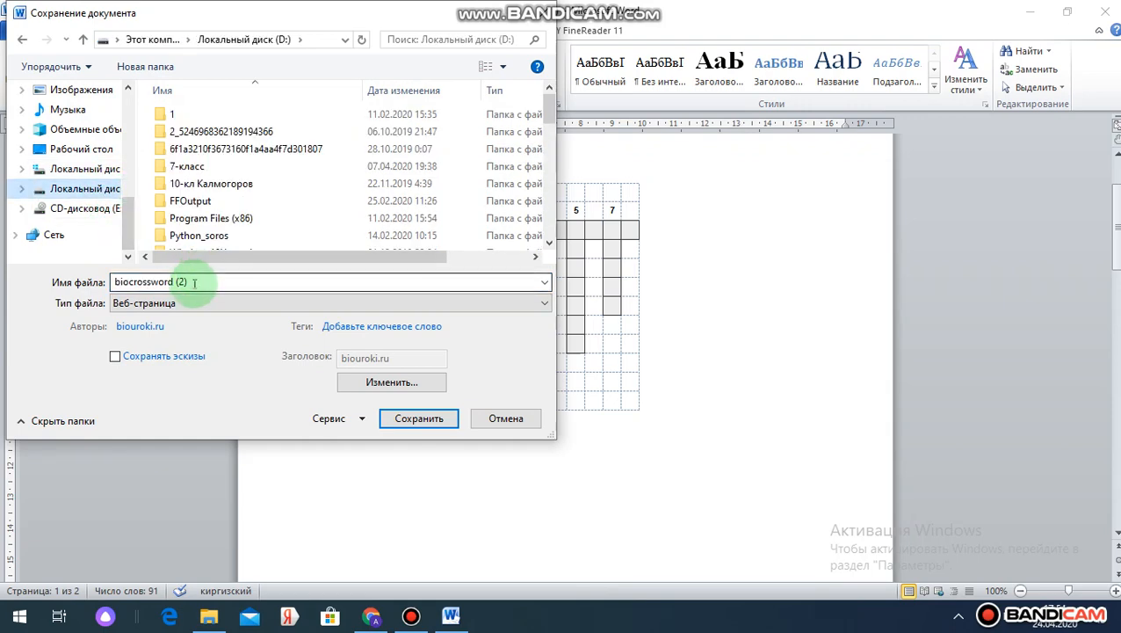
type("матеа")
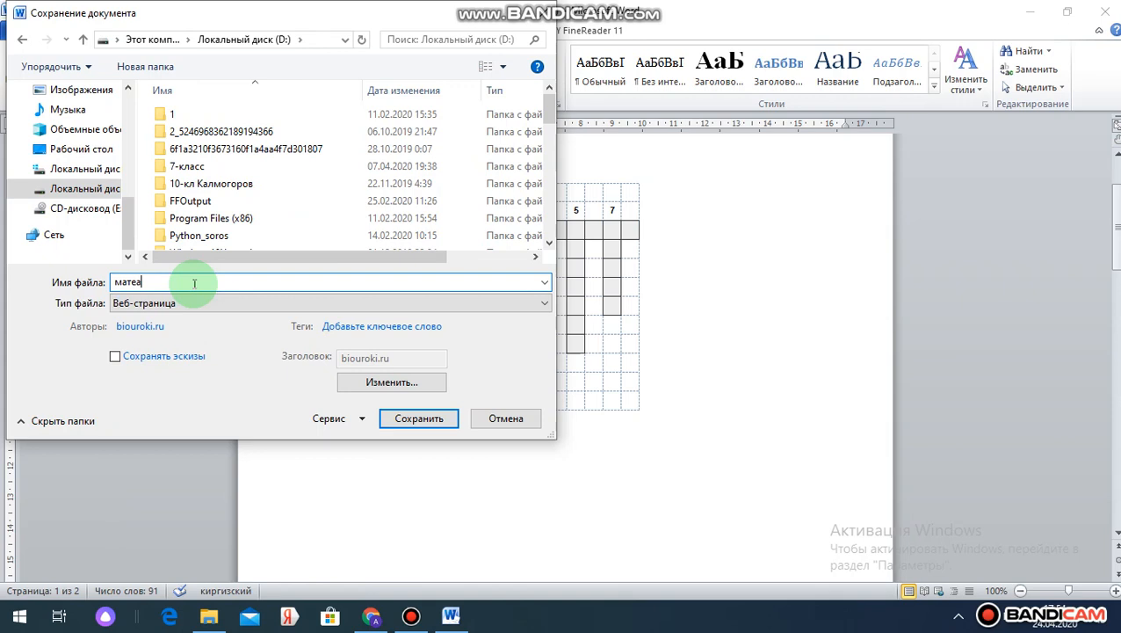
key("BackSpace")
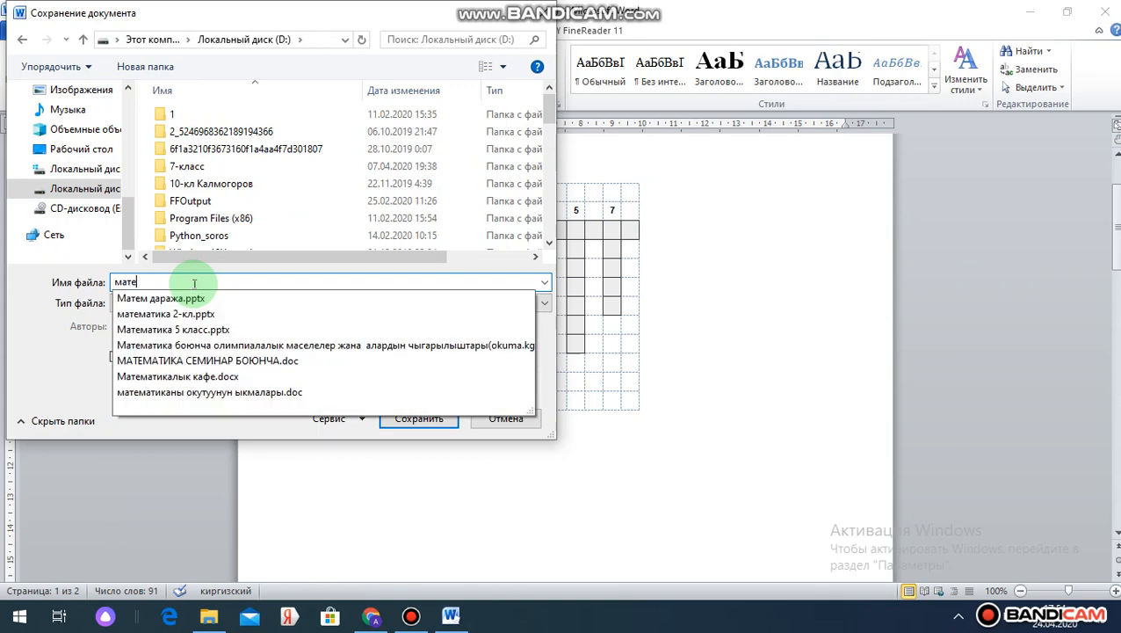
type("матика кроссворд 1")
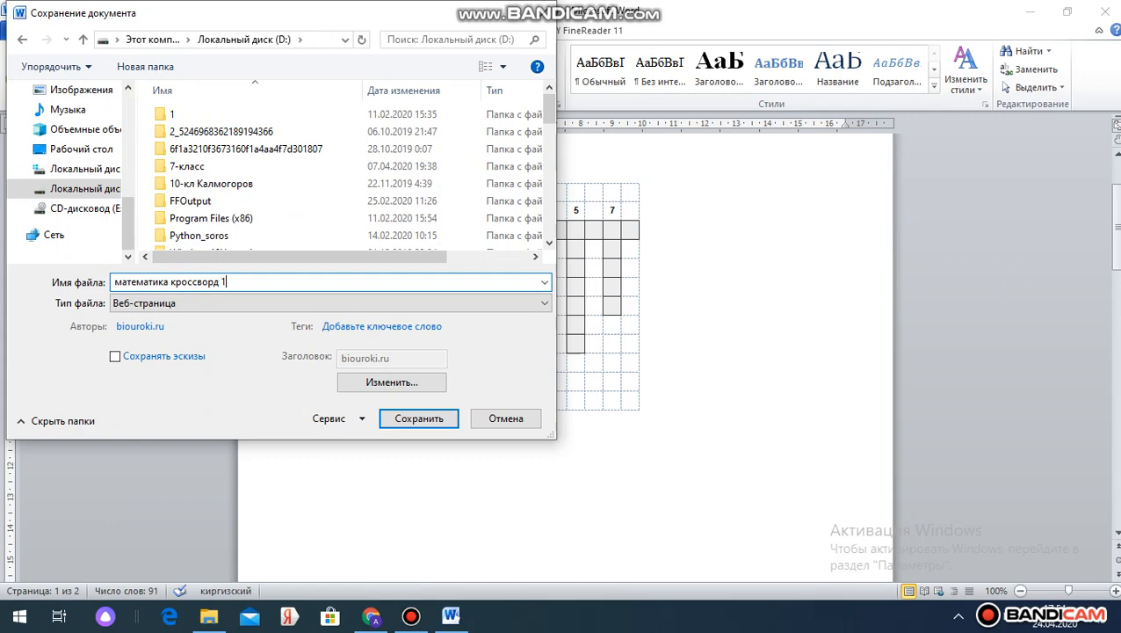
left_click(419, 418)
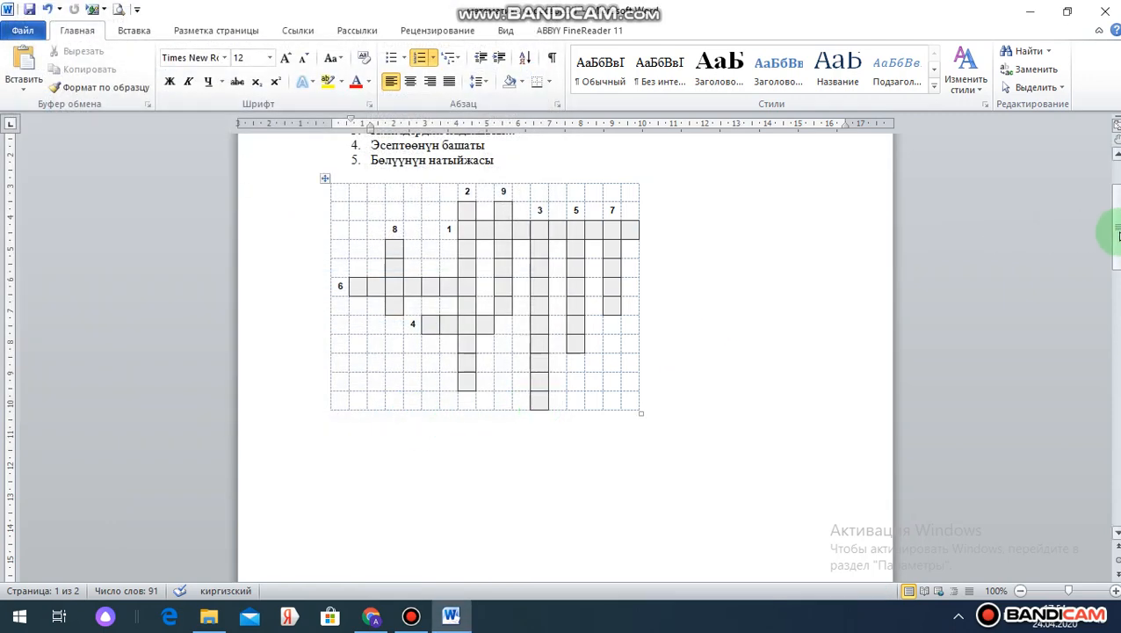
mouse_move(1116, 233)
left_mouse_down()
mouse_move(1116, 281)
mouse_move(1114, 220)
left_mouse_up()
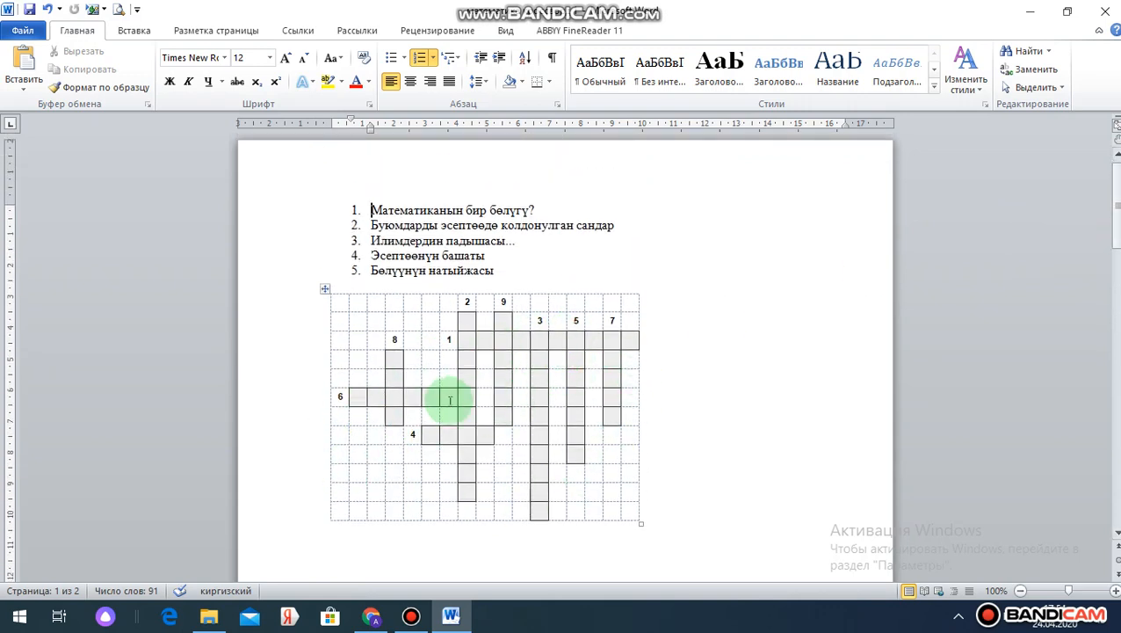
left_click_drag(1117, 230, 1118, 416)
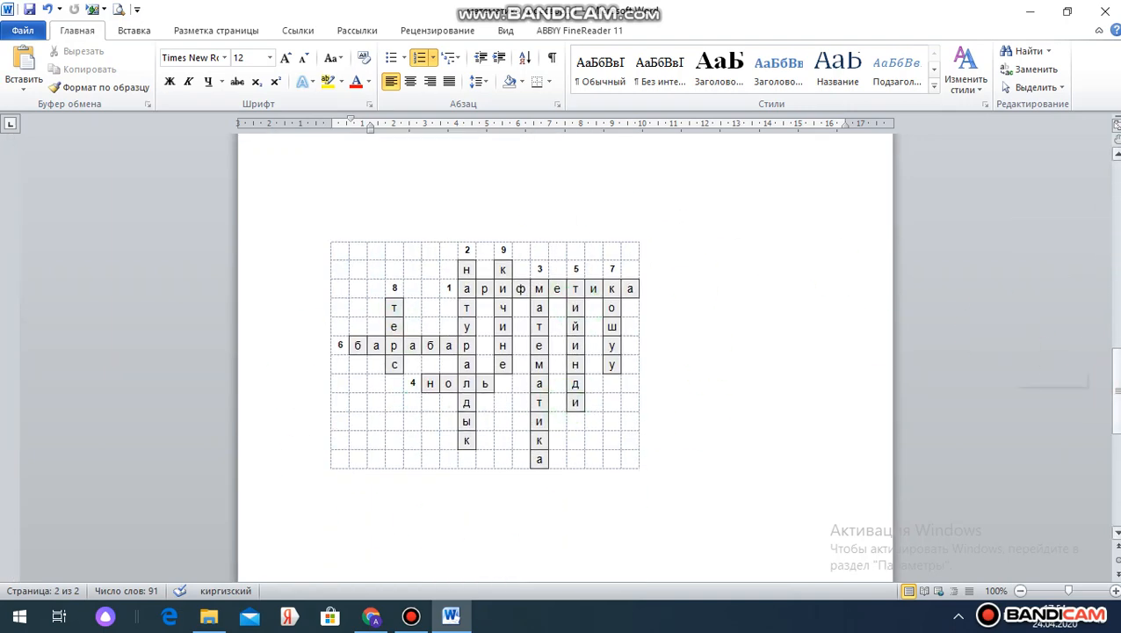
left_click_drag(1119, 410, 1119, 304)
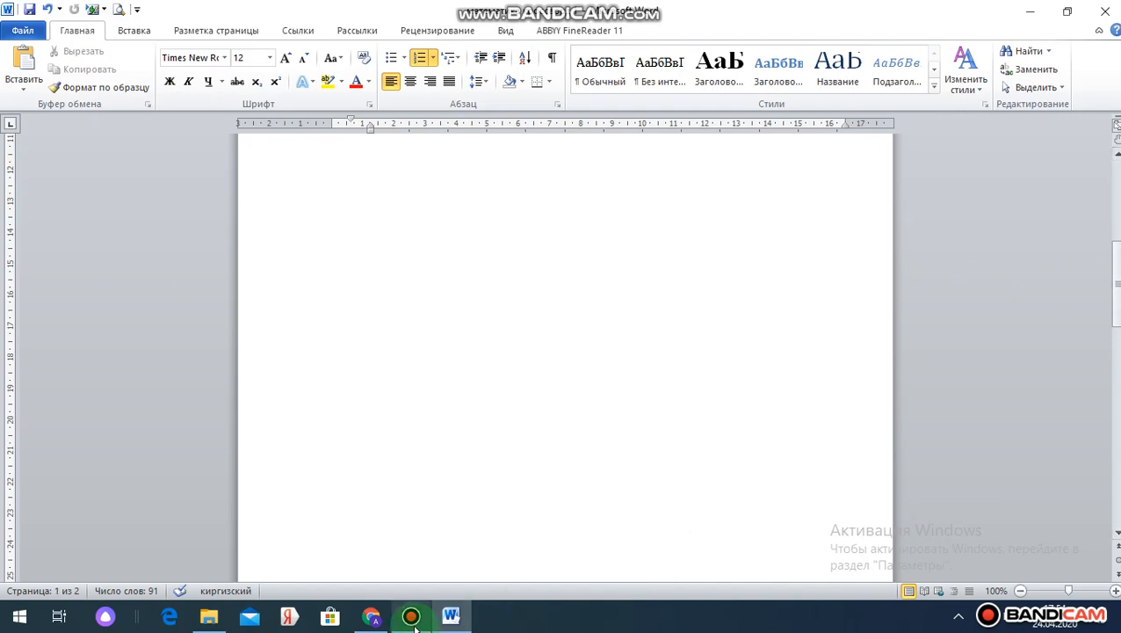